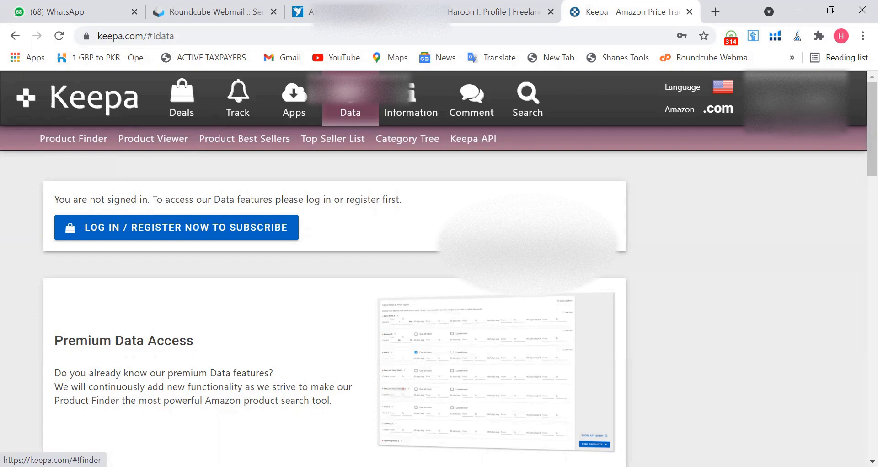
Copy the product code range in column E from row 70 to row 171 of Sheet1.
key("alt+Tab")
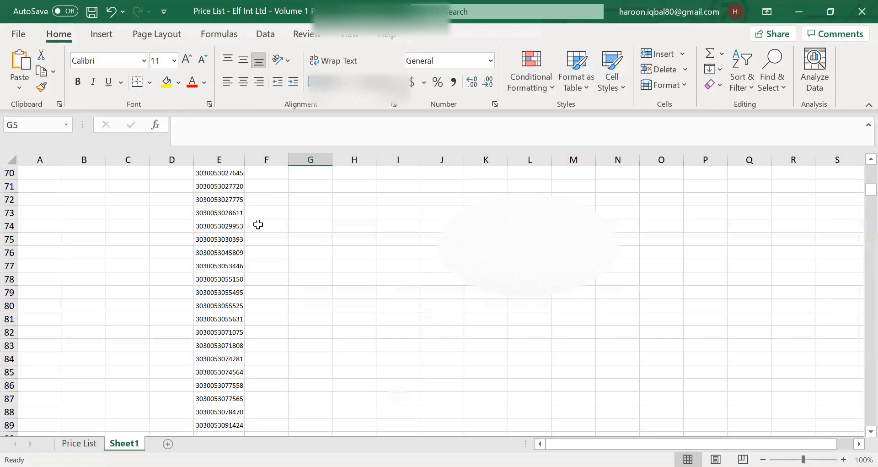
left_click_drag(227, 176, 243, 433)
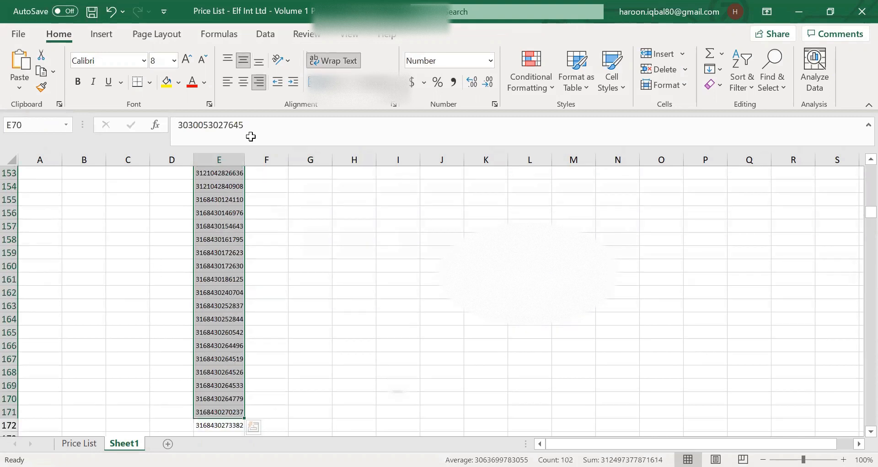
key("ctrl+c")
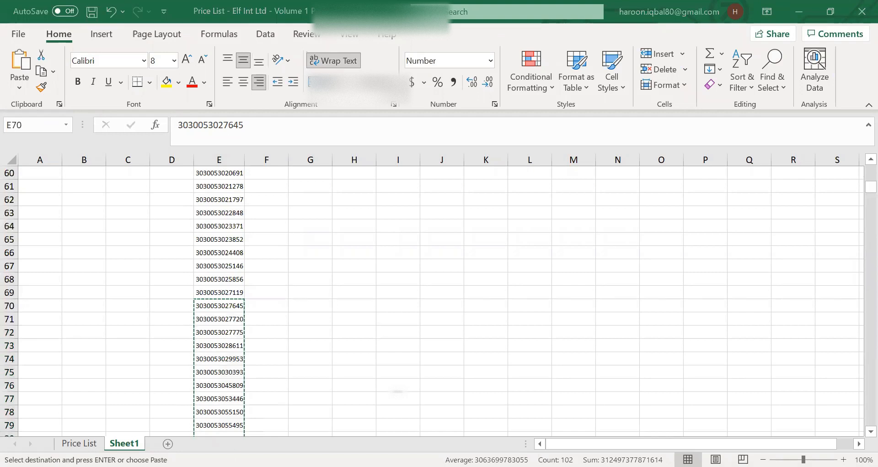
Copy the Keepa Pro username from the shared WhatsApp chat message.
key("alt+Tab")
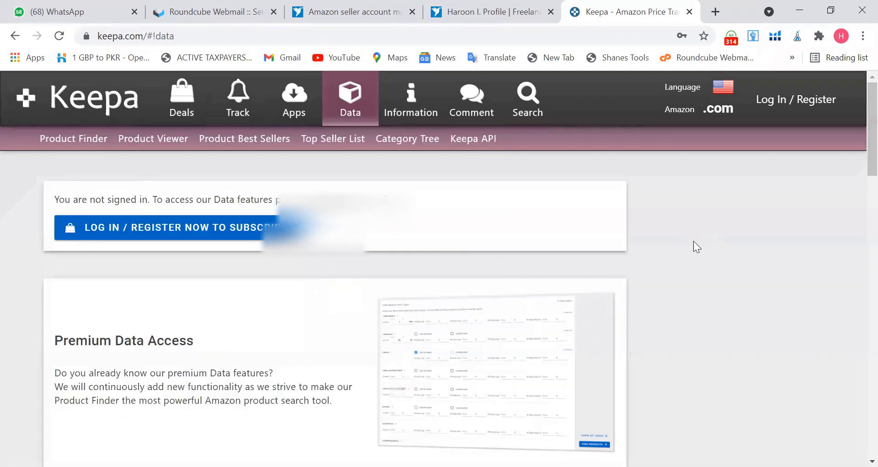
left_click(39, 13)
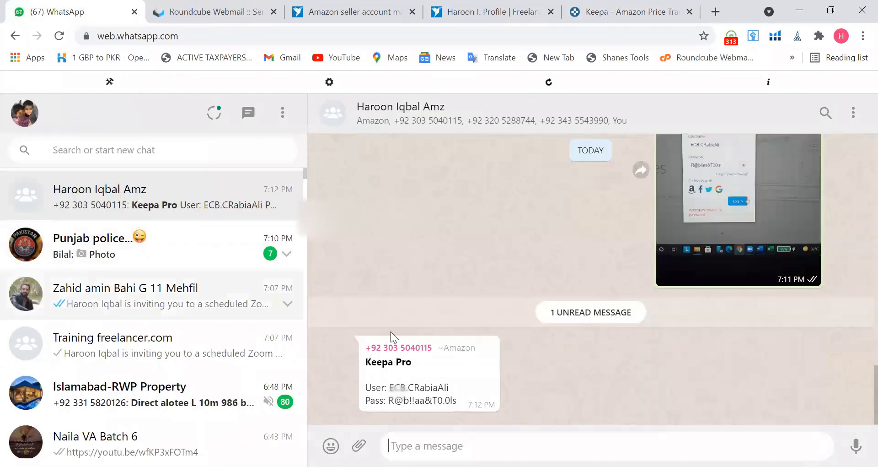
left_click_drag(457, 388, 391, 388)
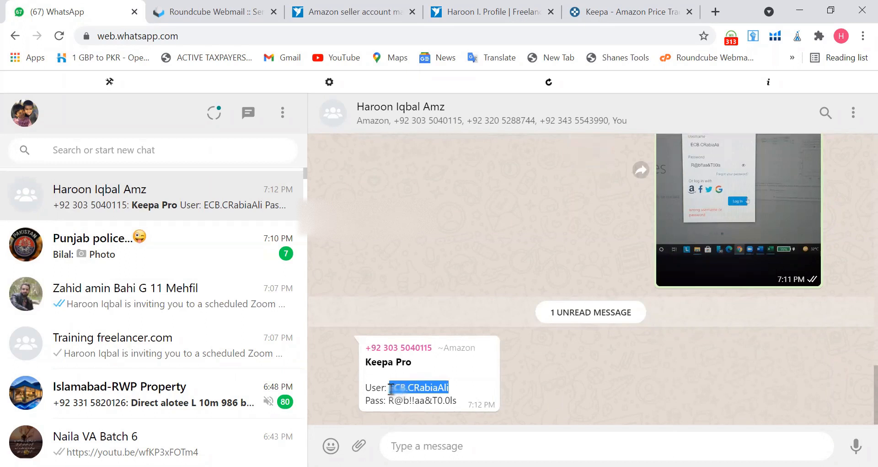
right_click(401, 383)
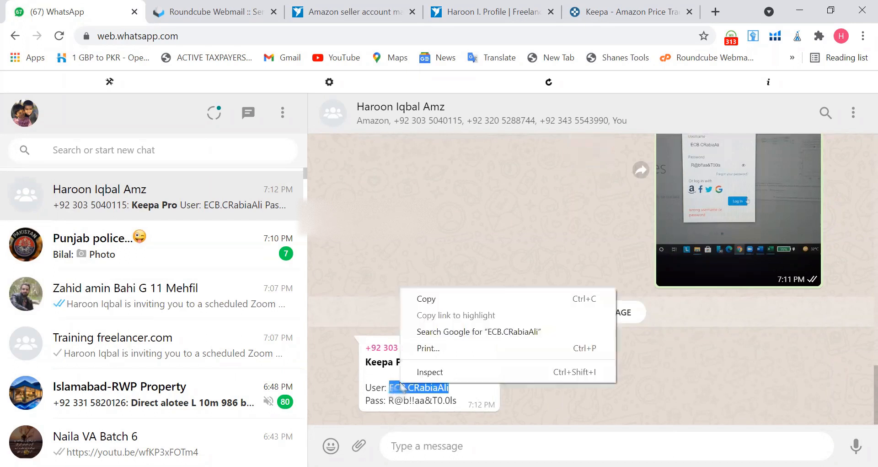
left_click(438, 304)
Open the Keepa login dialog and paste the copied username into the username field.
left_click(612, 14)
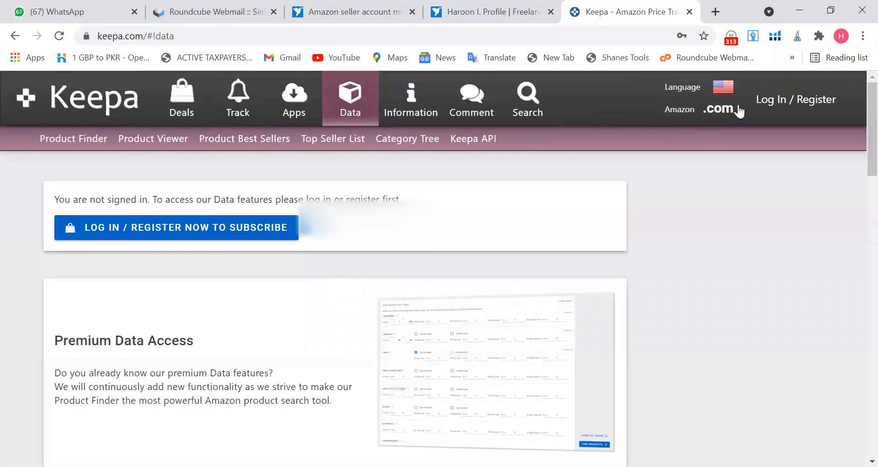
left_click(788, 99)
left_click(422, 214)
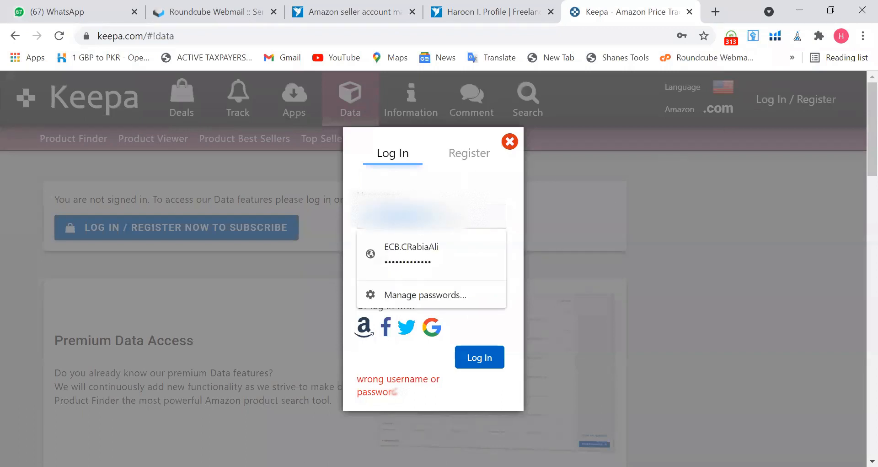
right_click(402, 224)
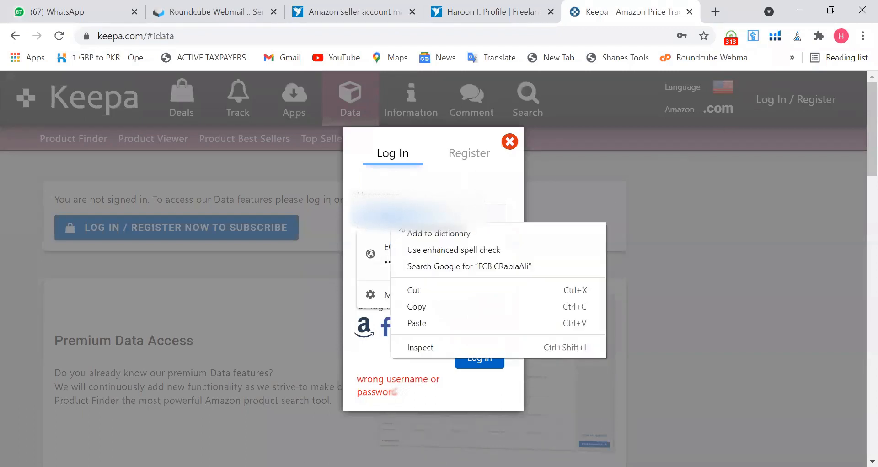
left_click(435, 324)
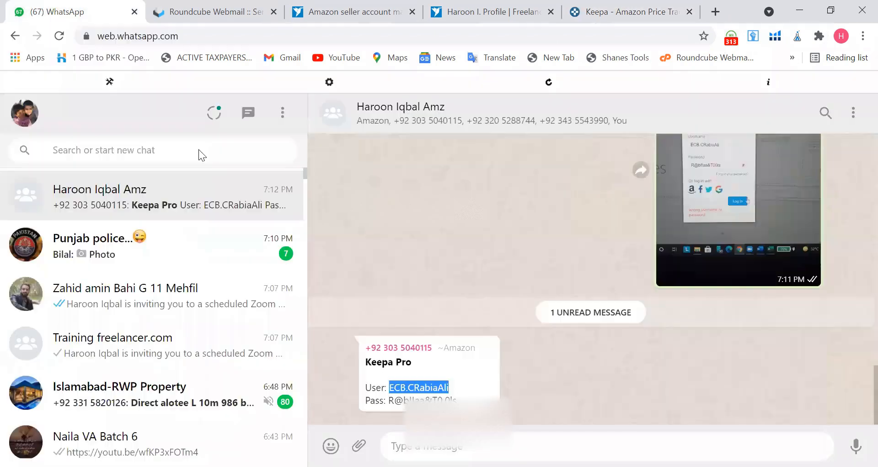
Return to the WhatsApp chat to copy the account password from the message.
left_click(44, 12)
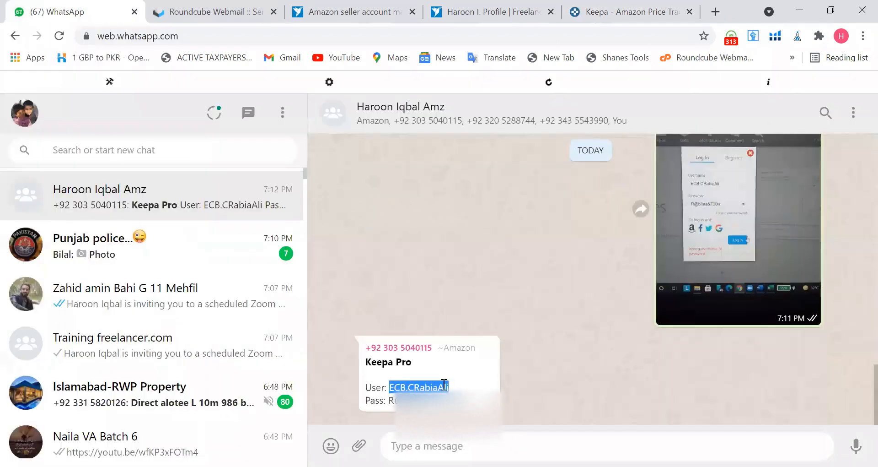
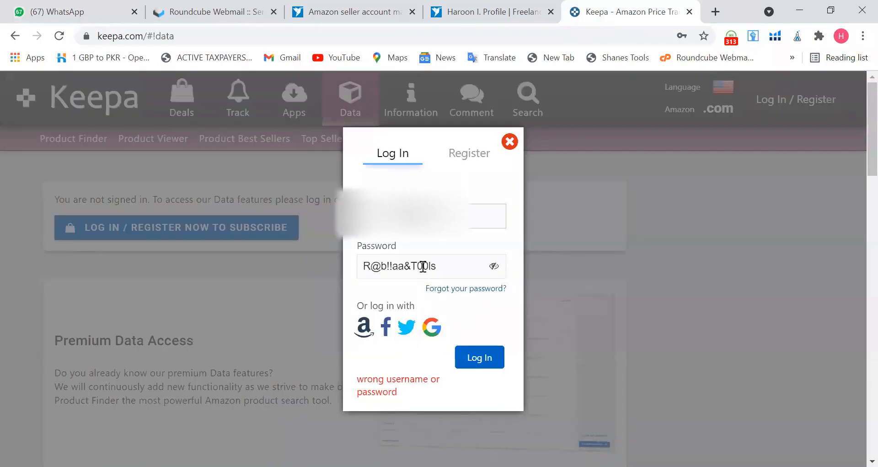
Paste the copied account password into the password field, reveal it, log in, and save the updated password in the browser.
left_click_drag(435, 266, 353, 268)
right_click(400, 266)
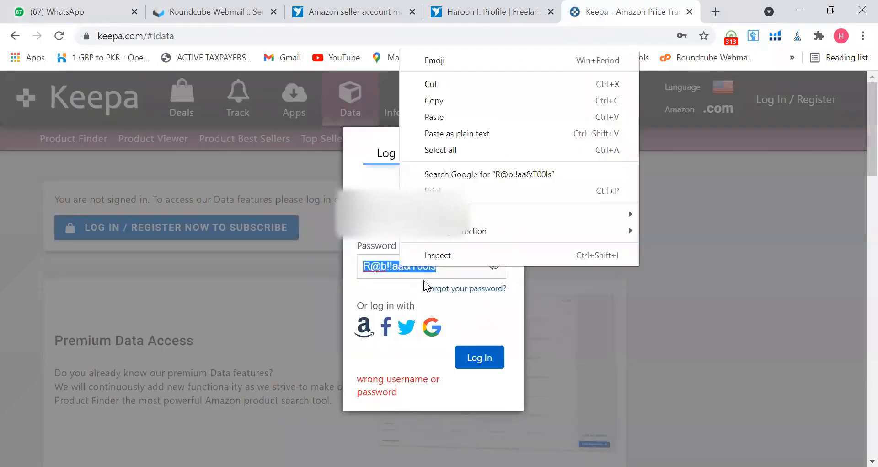
left_click(446, 116)
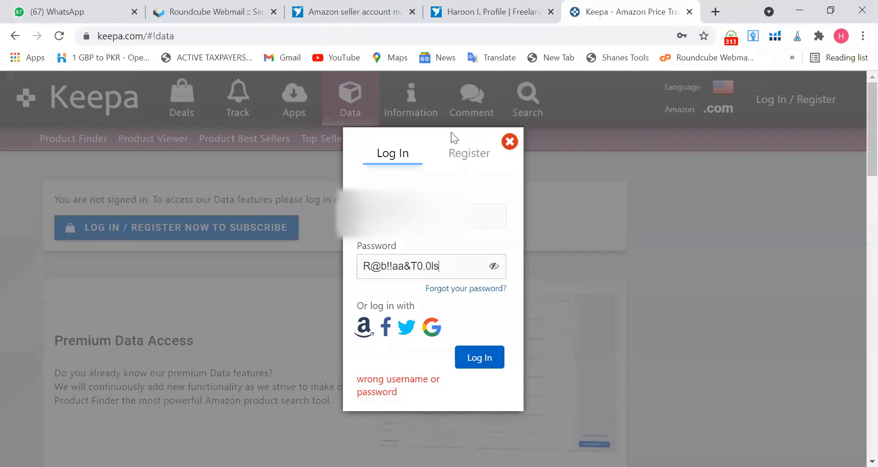
left_click(494, 268)
left_click(465, 357)
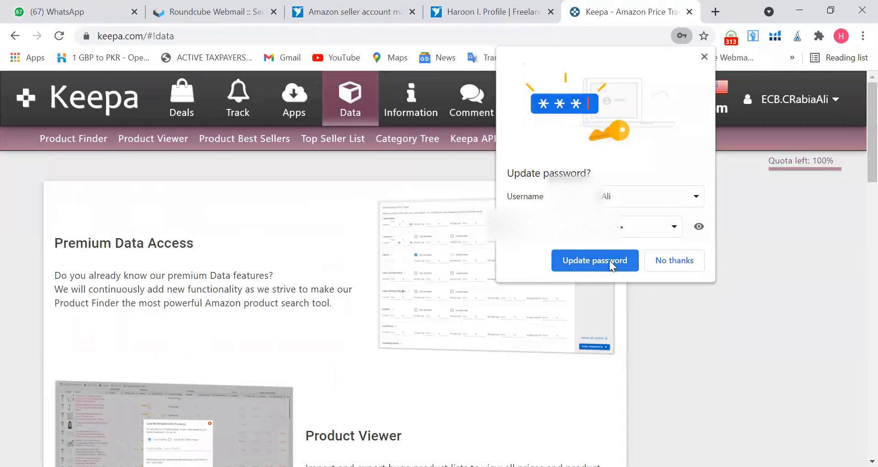
left_click(611, 265)
Open the Product Viewer and choose to load a list of UPC / EAN codes.
left_click(159, 142)
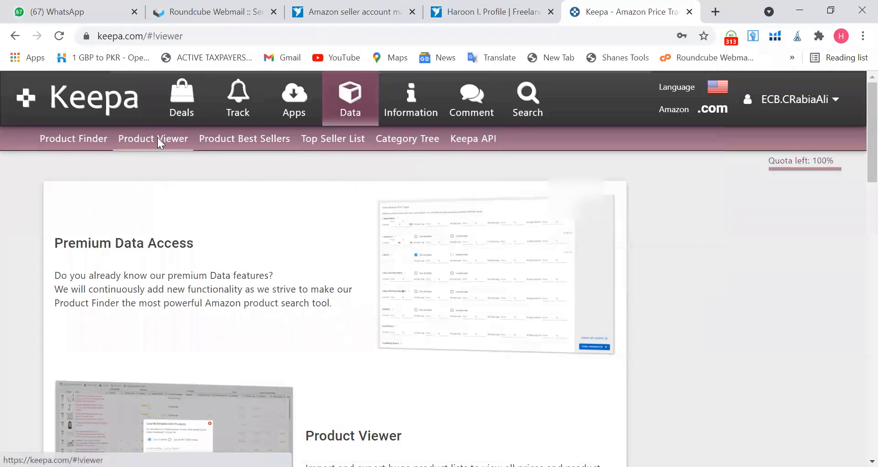
left_click(154, 276)
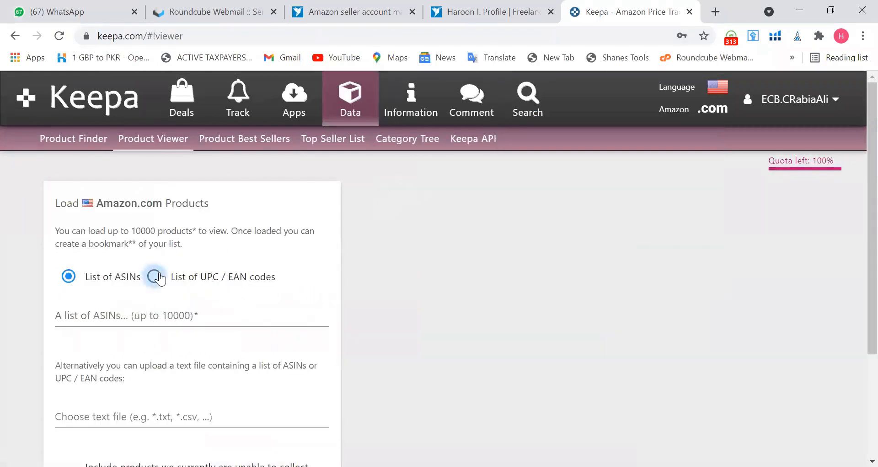
right_click(156, 316)
left_click(459, 300)
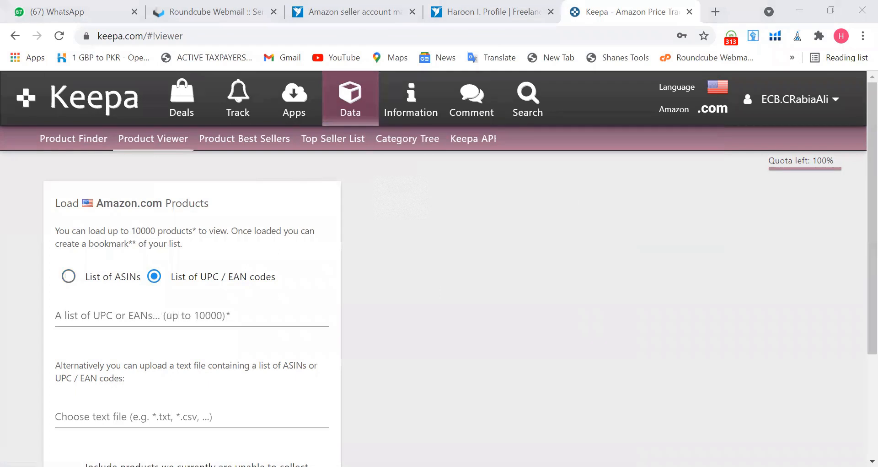
right_click(210, 105)
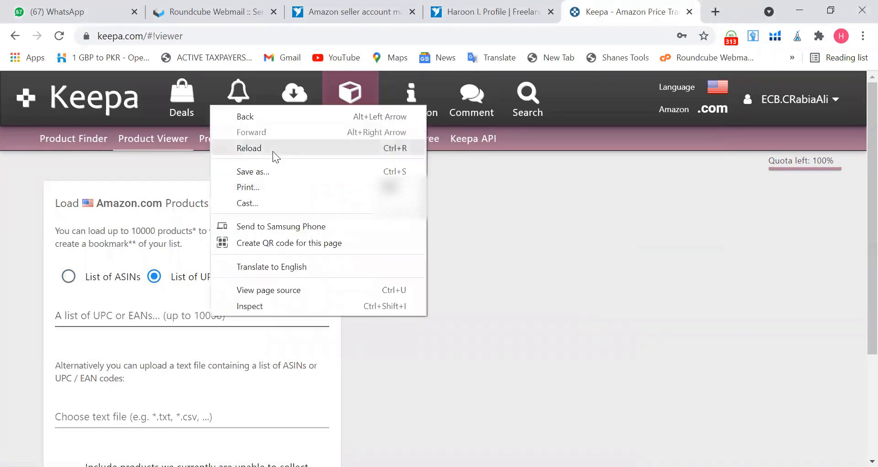
left_click(165, 309)
Paste the copied product codes into the UPC / EAN list, load the products, and close the search result dialog.
key("Return")
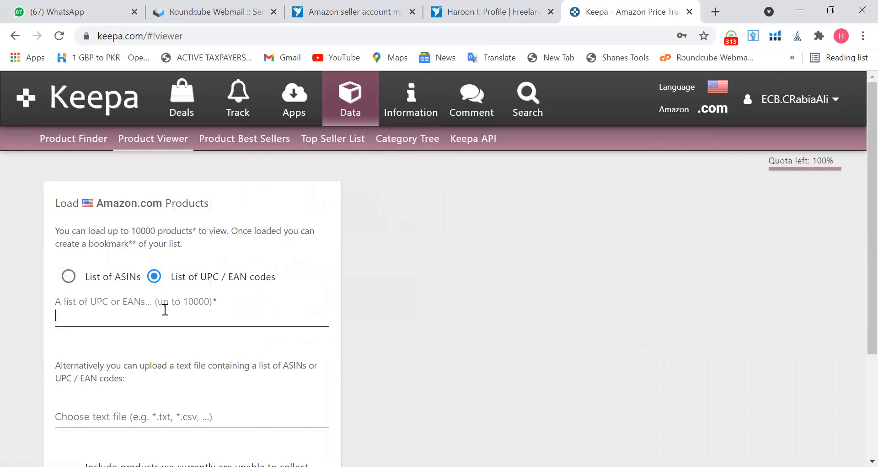
key("ctrl+v")
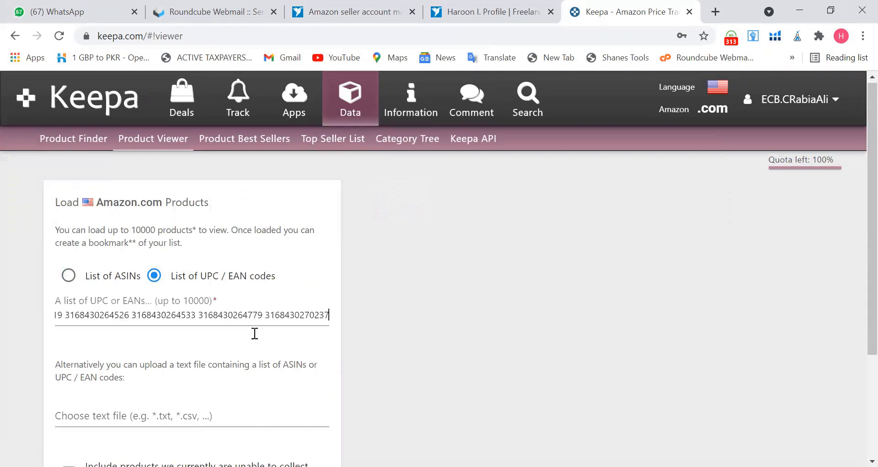
scroll(253, 333, "down", 3)
left_click(75, 358)
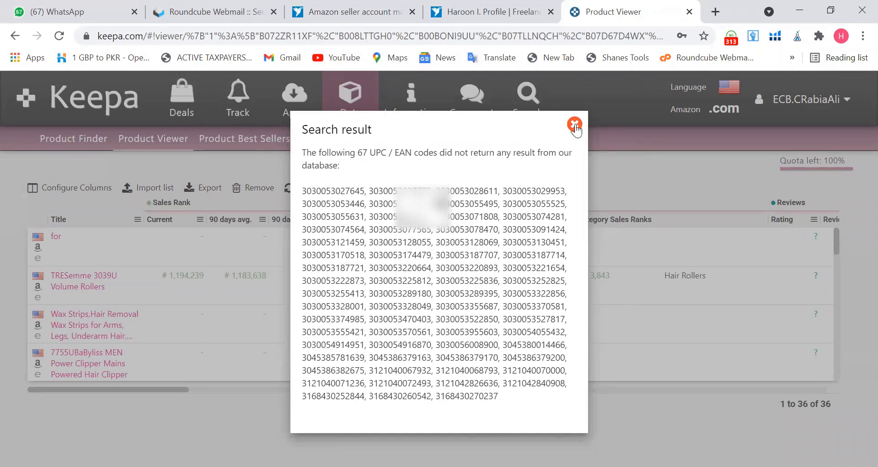
left_click(575, 128)
Export the product table with all active columns in Excel (.xlsx) format and open the exported file.
scroll(359, 284, "down", 5)
scroll(359, 283, "down", 10)
scroll(363, 284, "down", 5)
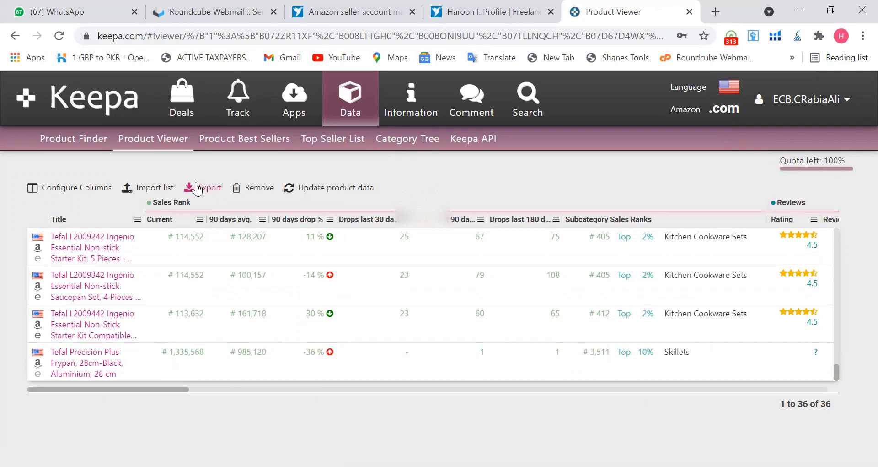
left_click(198, 187)
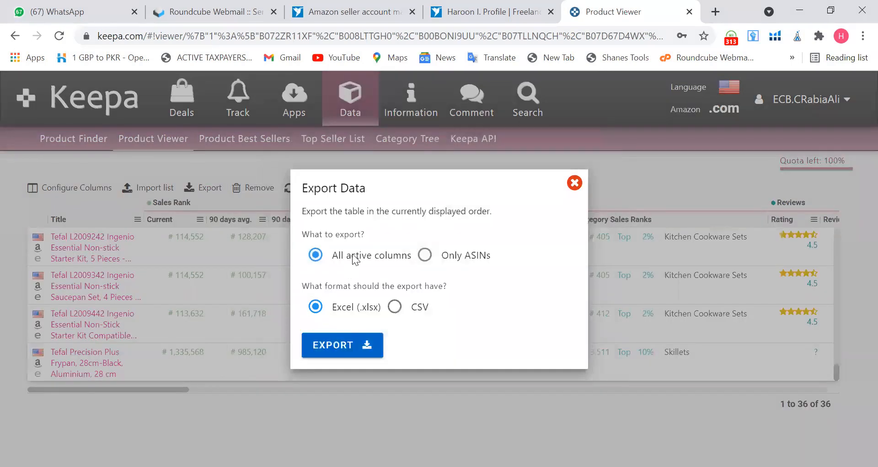
left_click(332, 345)
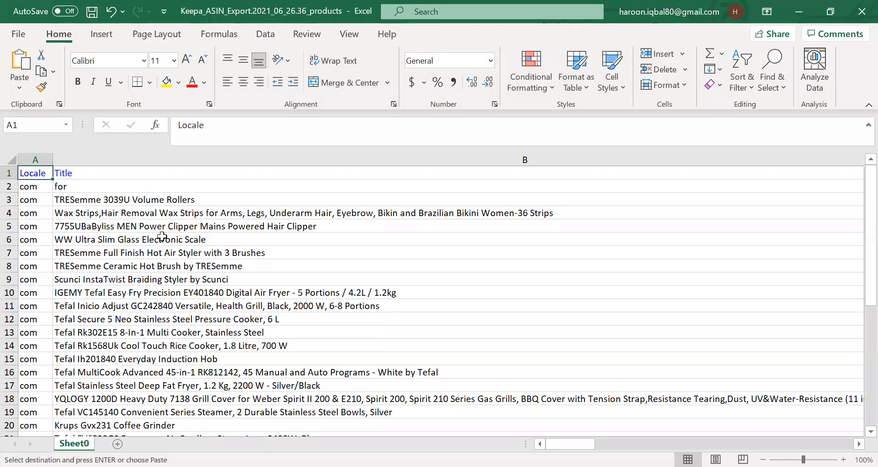
left_click(139, 212)
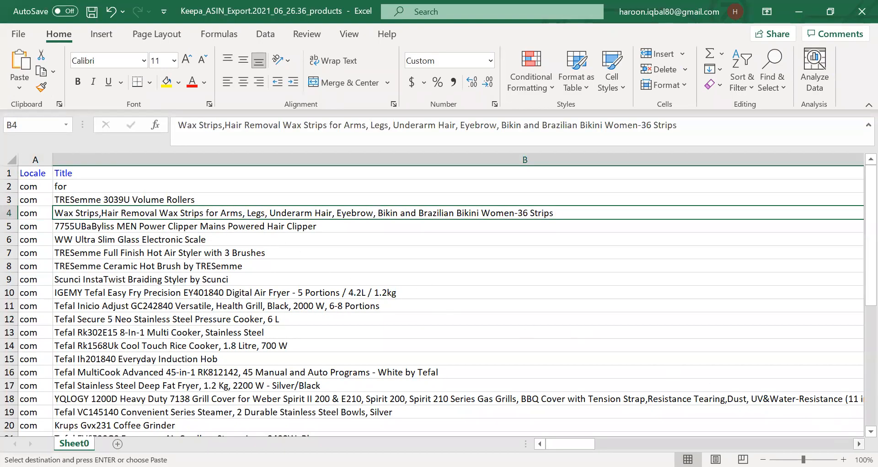
Delete the Locale column from the exported sheet.
left_click(860, 444)
left_click(860, 443)
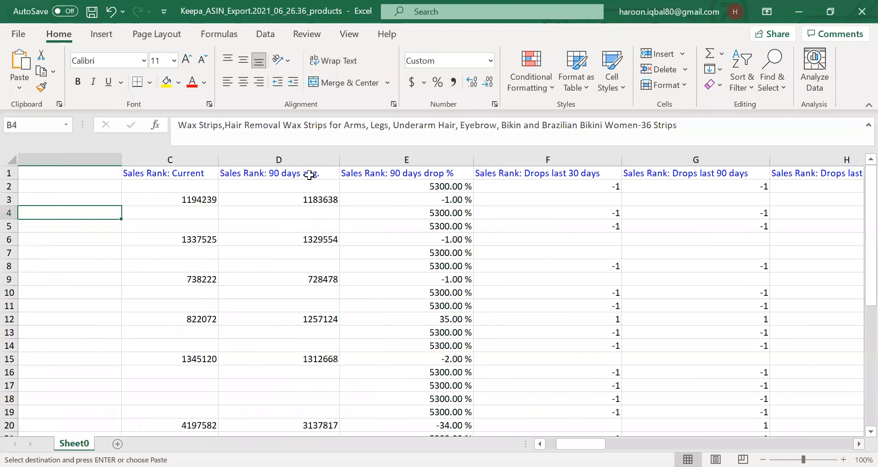
scroll(325, 169, "right", 2)
left_click(330, 172)
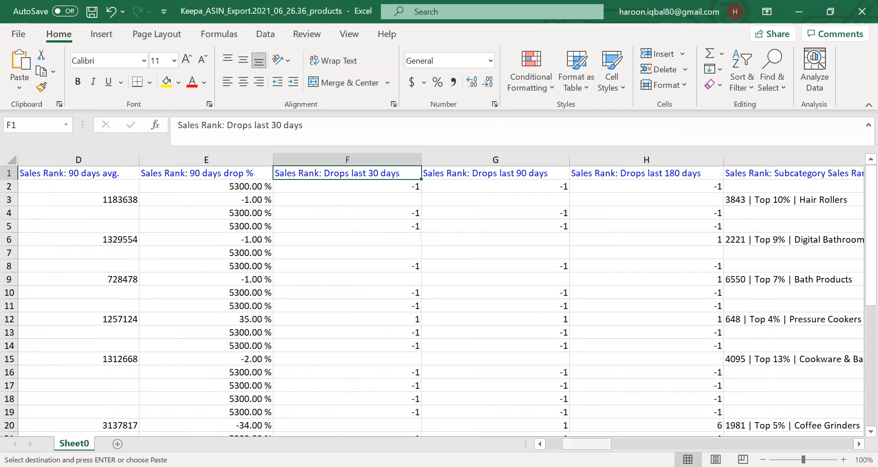
left_click_drag(587, 443, 571, 444)
left_click(38, 157)
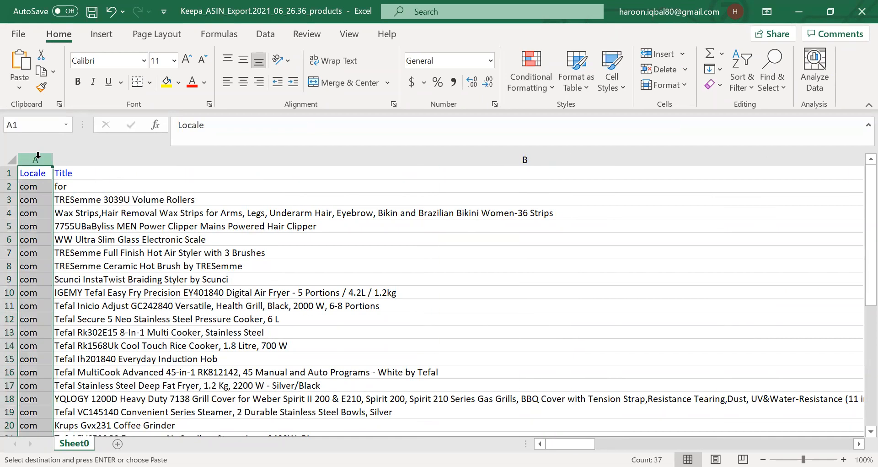
right_click(38, 158)
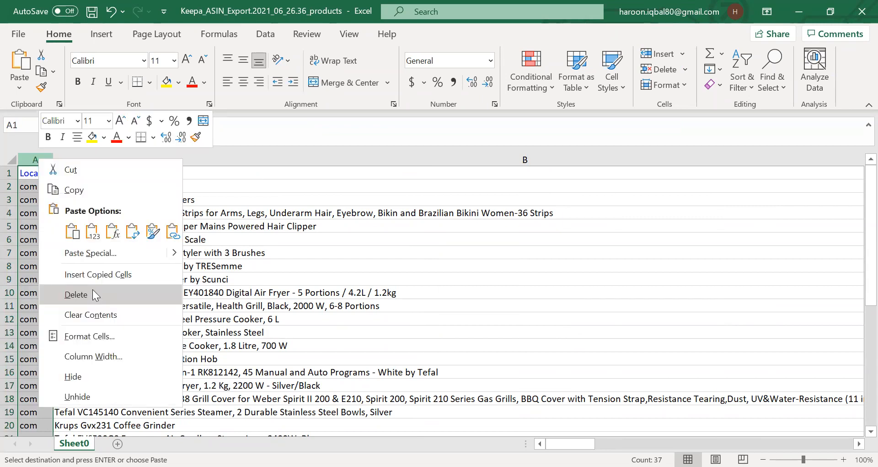
left_click(76, 294)
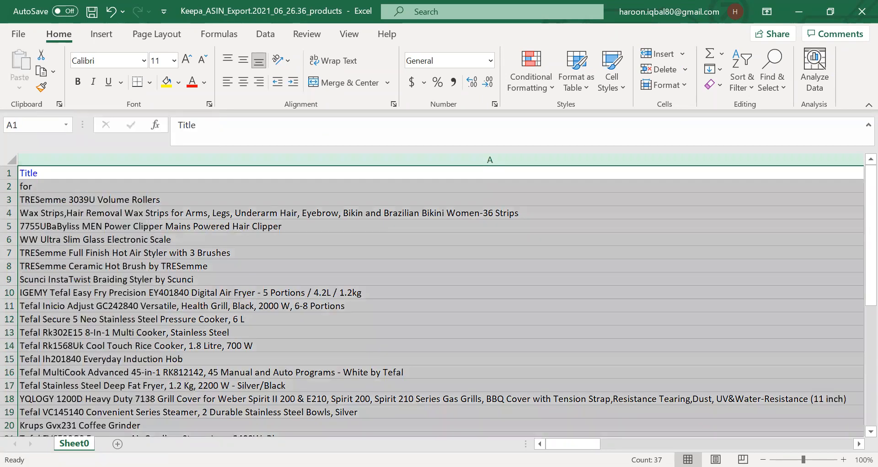
Close the first exported workbook.
key("alt+Tab")
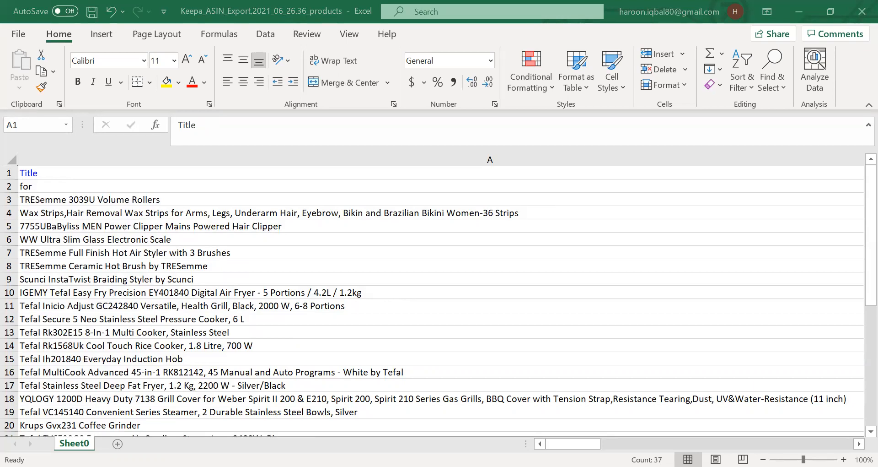
key("ctrl+a")
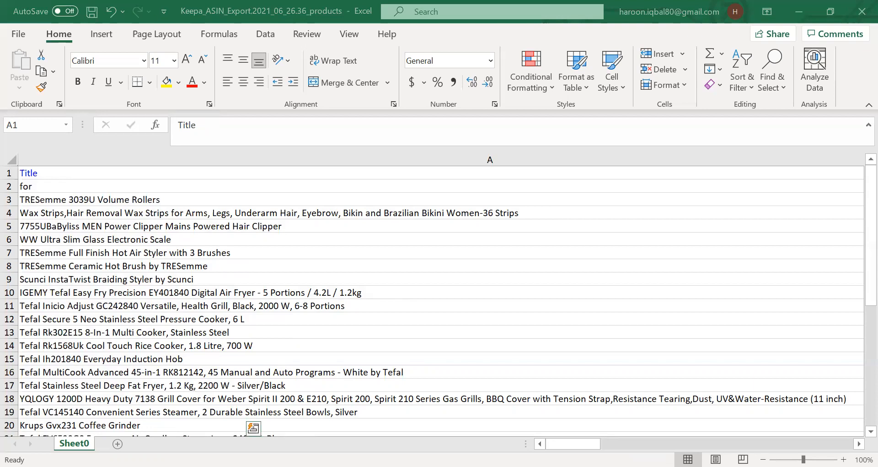
right_click(231, 200)
left_click(266, 101)
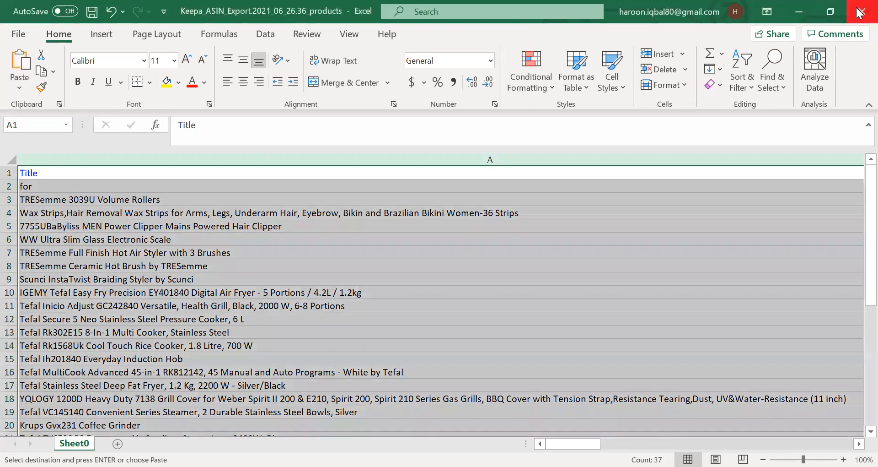
left_click(861, 12)
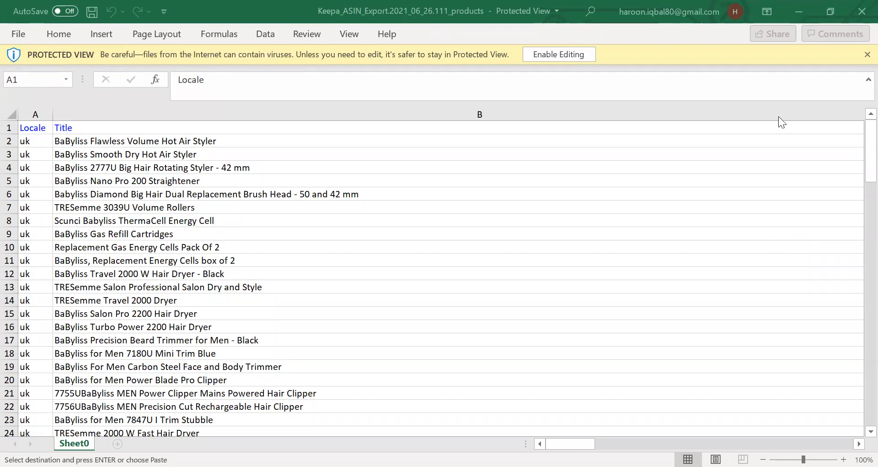
Enable editing on the second exported workbook and delete its Locale column.
left_click(563, 53)
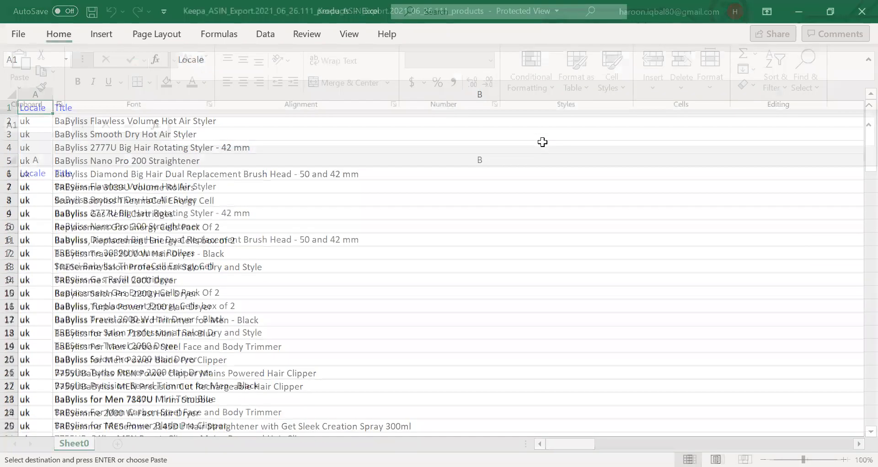
left_click(40, 155)
right_click(42, 159)
left_click(69, 293)
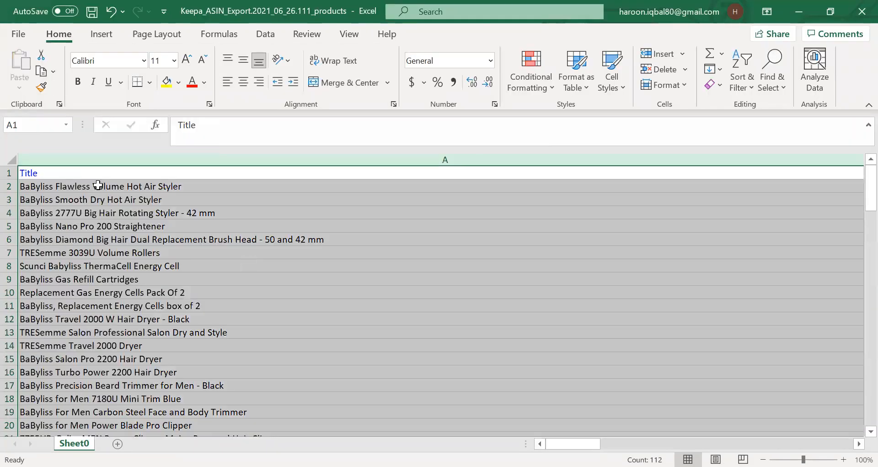
Narrow the Title column so the neighbouring data columns fit on screen.
left_click(183, 266)
left_click(528, 213)
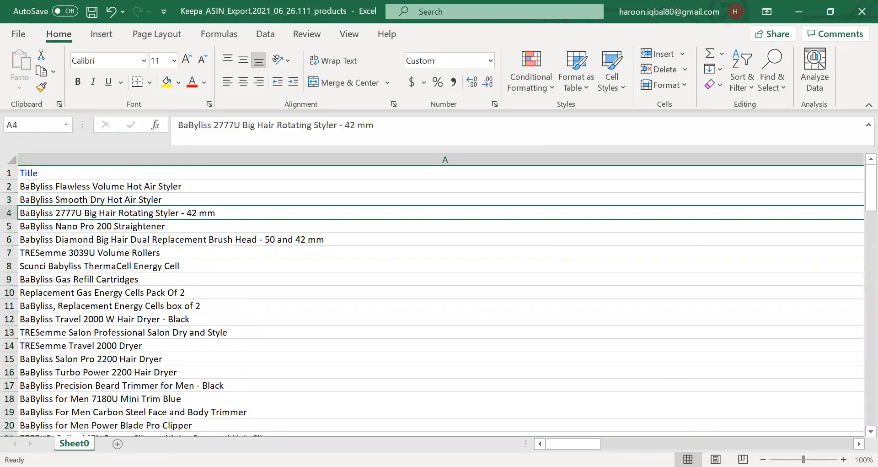
left_click_drag(804, 459, 792, 459)
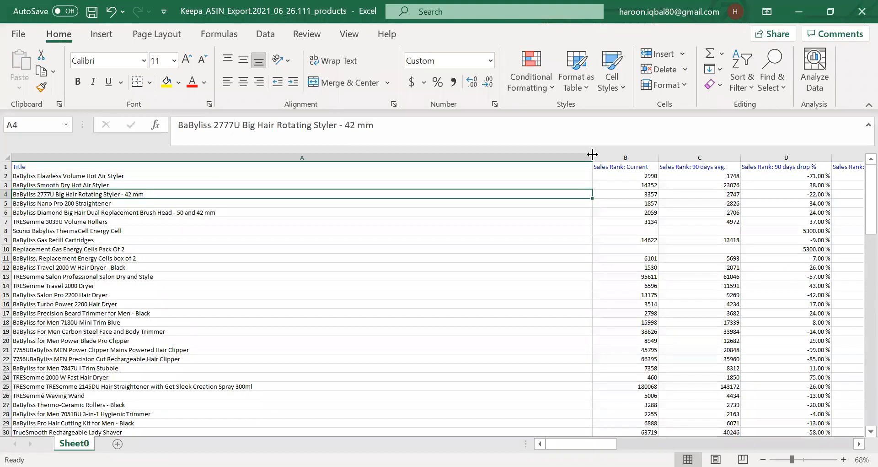
left_click_drag(374, 165, 197, 165)
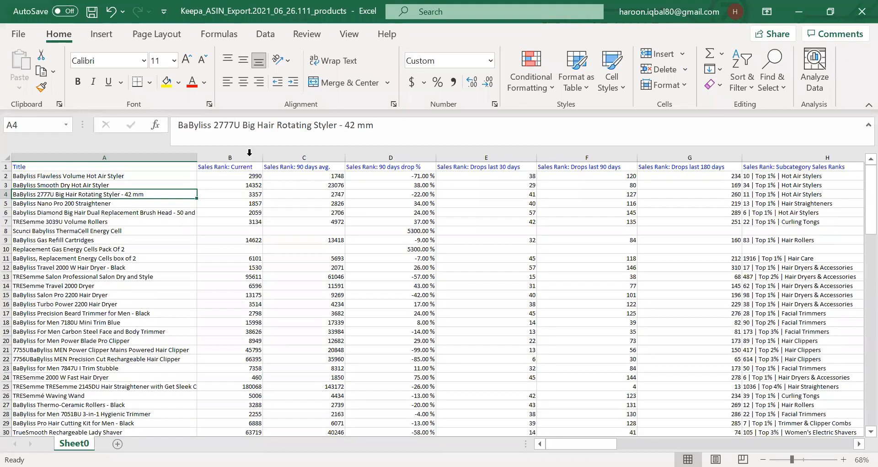
Delete the Sales Rank: Current column.
left_click(249, 154)
right_click(250, 155)
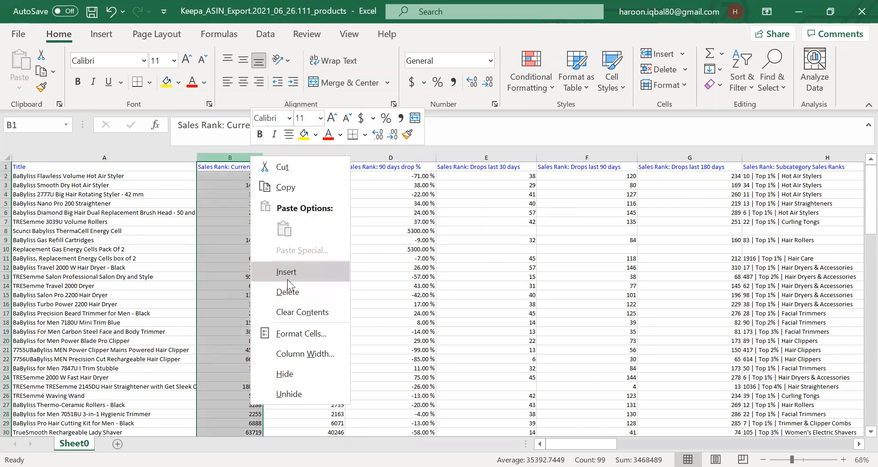
left_click(294, 290)
left_click(356, 246)
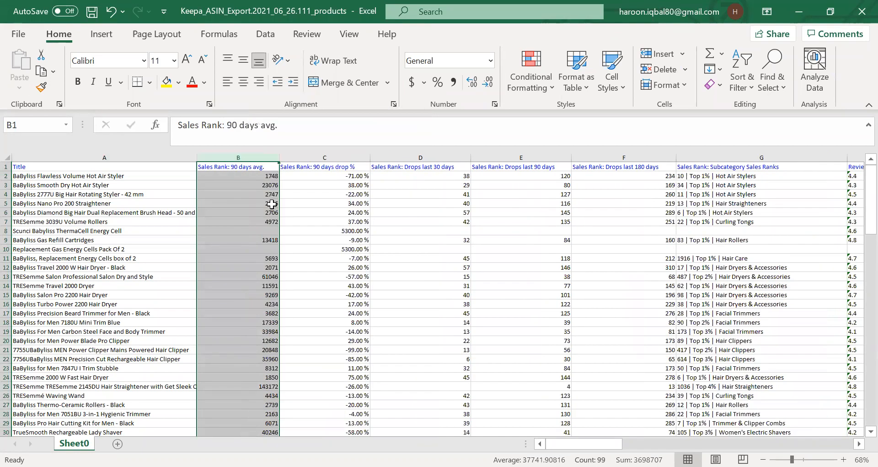
left_click(251, 186)
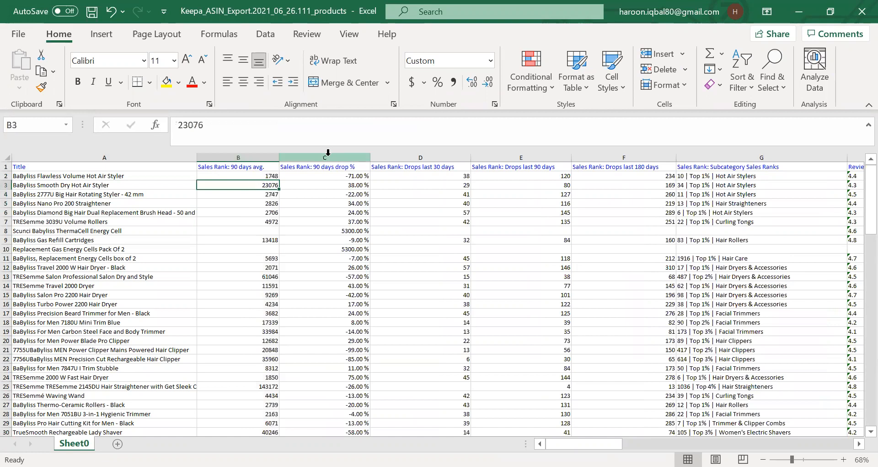
Delete the columns from Sales Rank: 90 days drop % through Sales Rank: Subcategory Sales Ranks.
left_click(364, 158)
left_click_drag(364, 162, 639, 174)
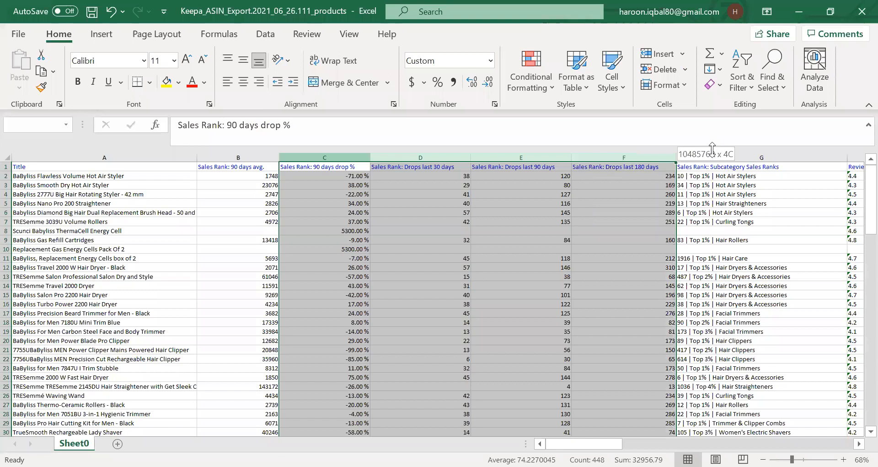
left_click_drag(711, 151, 711, 156)
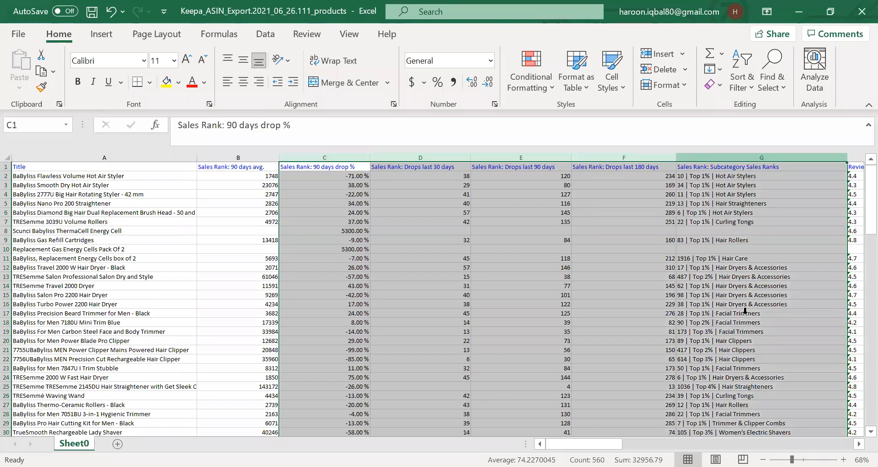
key("ctrl+minus")
left_click(393, 249)
left_click(336, 193)
left_click(311, 184)
left_click(369, 177)
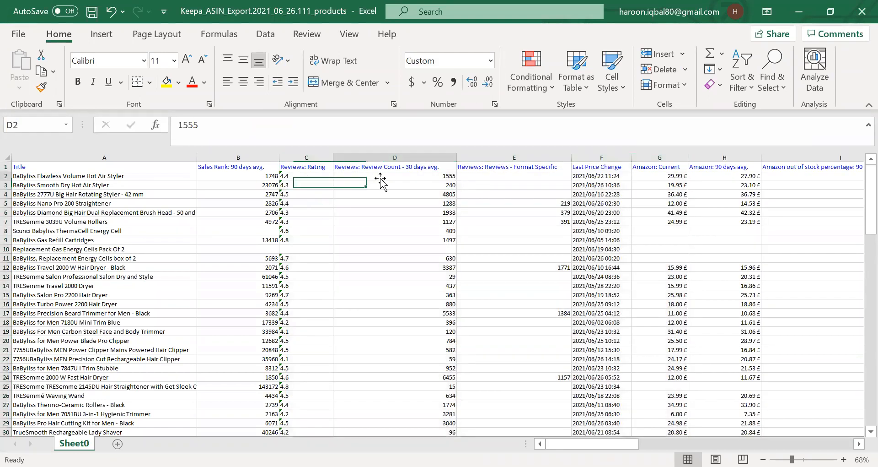
Delete the columns from Reviews: Review Count - 30 days avg. through Amazon: 90 days avg.
left_click(425, 157)
left_click_drag(454, 158, 702, 152)
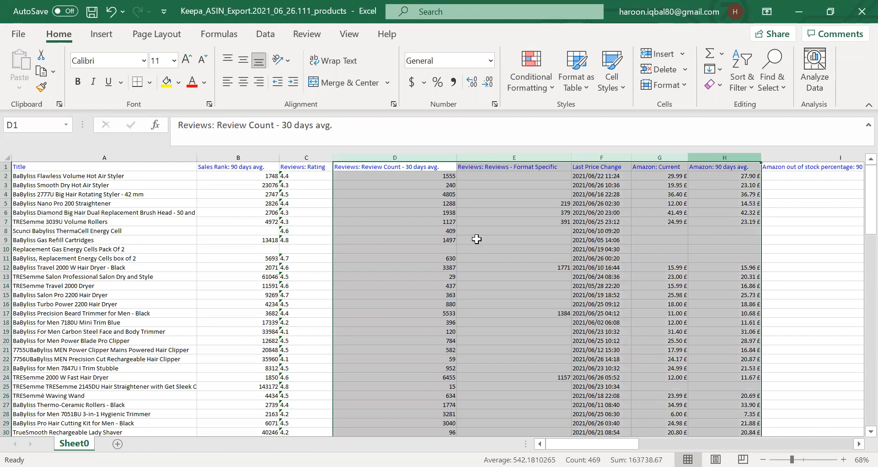
key("ctrl+minus")
left_click(477, 239)
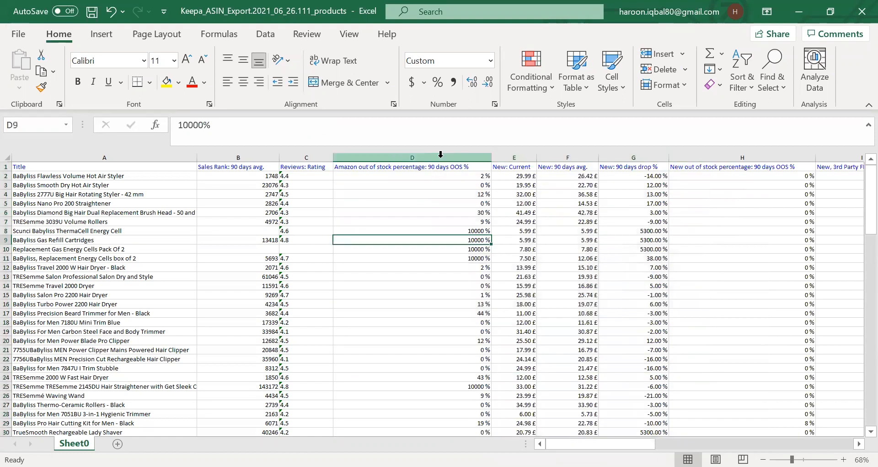
Delete the columns from New: Current through New out of stock percentage: 90 days OOS %.
left_click(433, 194)
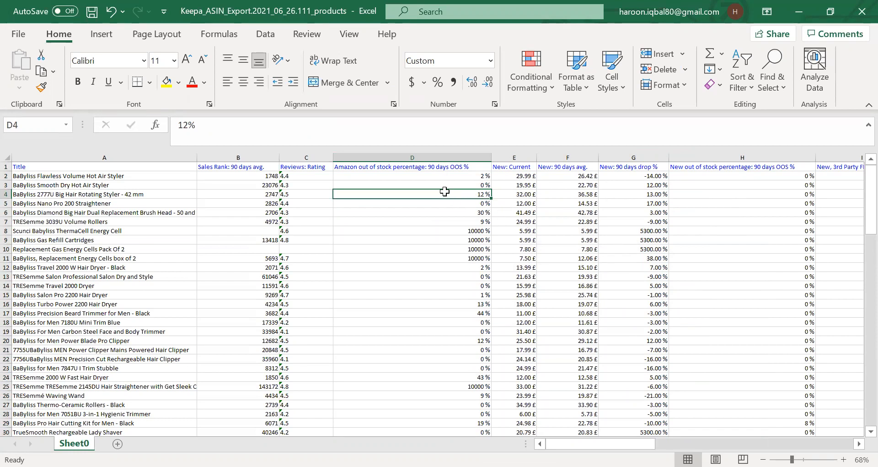
left_click_drag(533, 157, 699, 155)
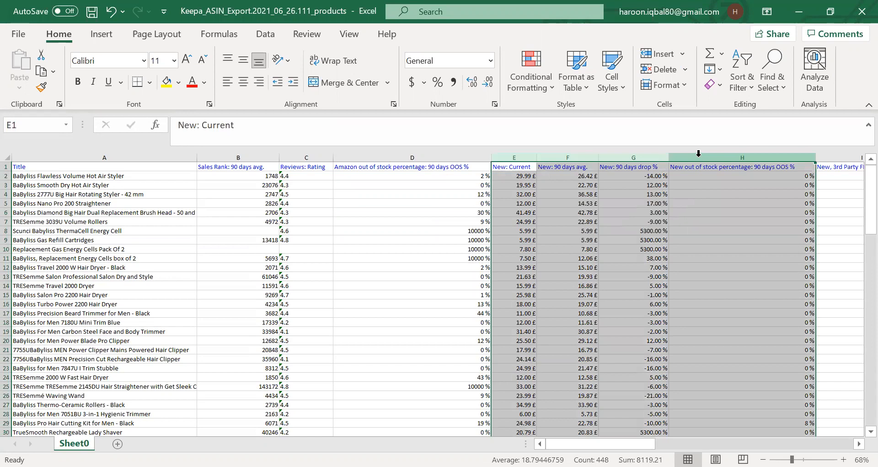
key("ctrl+minus")
left_click(569, 241)
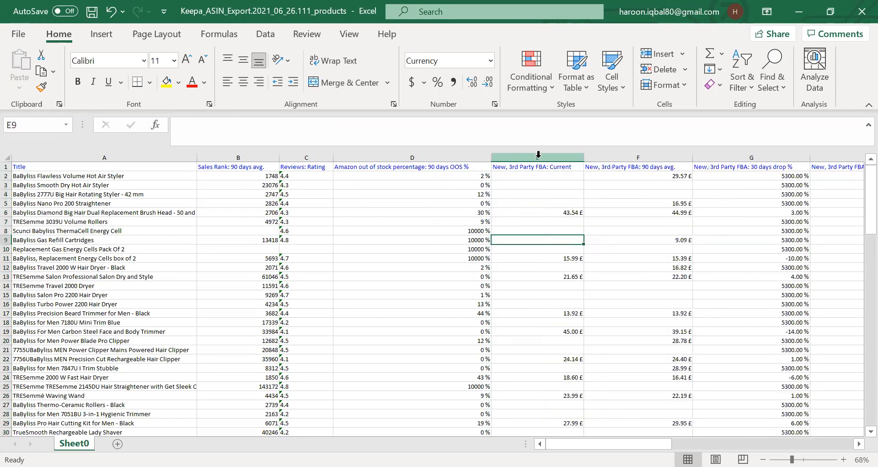
Delete the New, 3rd Party FBA: Current column.
left_click(538, 155)
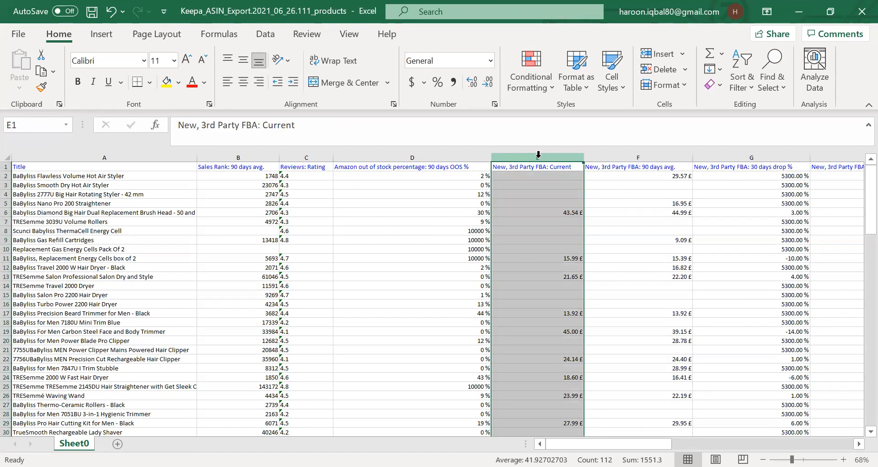
key("ctrl+minus")
left_click(545, 173)
left_click(553, 220)
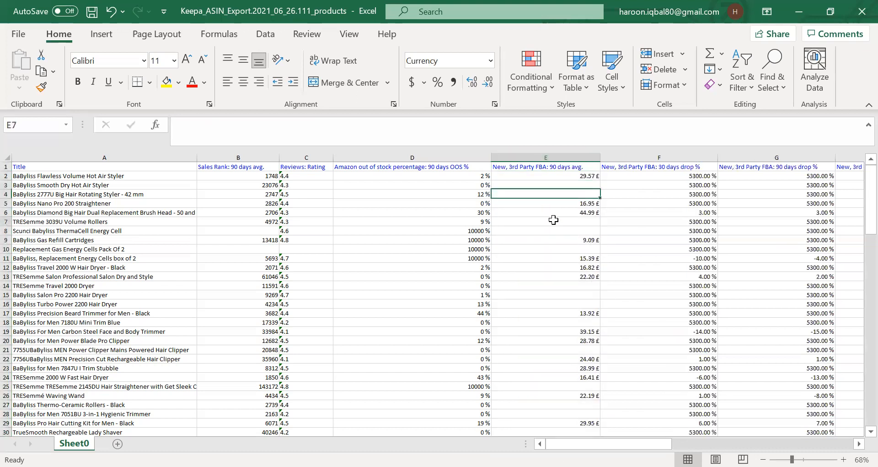
Delete the columns from New, 3rd Party FBA: 90 days avg. through New, 3rd Party FBA: 90 days drop %.
left_click_drag(576, 152, 744, 156)
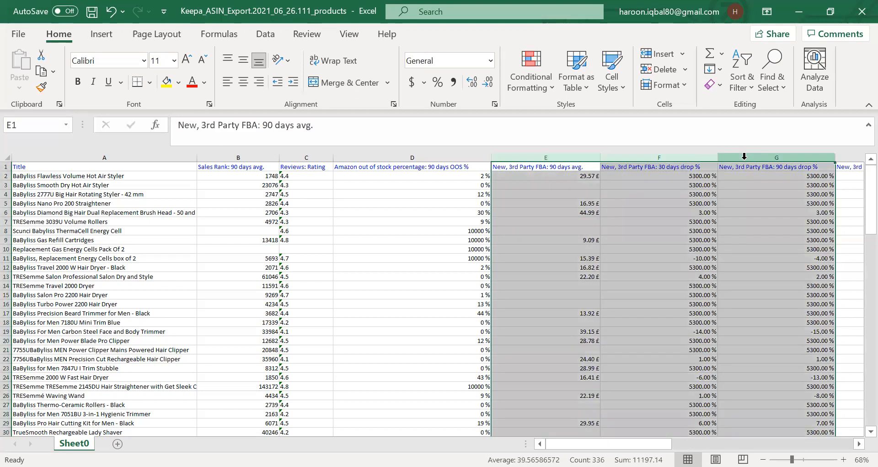
right_click(744, 157)
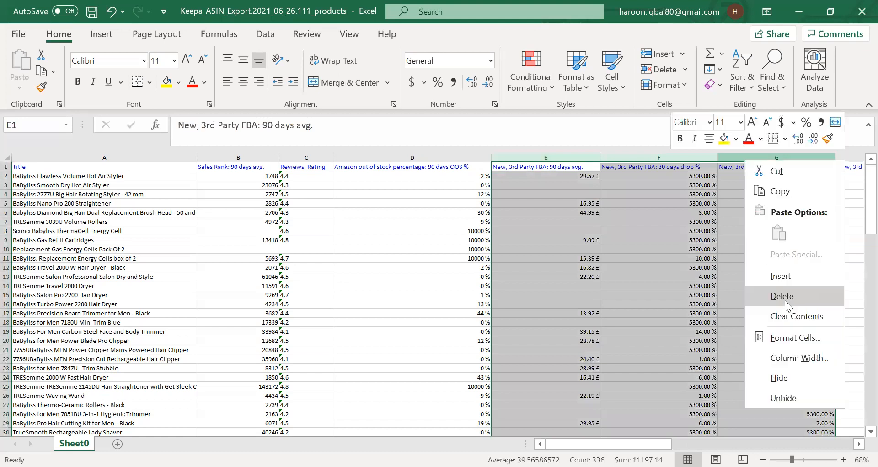
left_click(785, 305)
left_click(572, 247)
Delete the New, 3rd Party FBA: Drop % since last visit column.
left_click(598, 156)
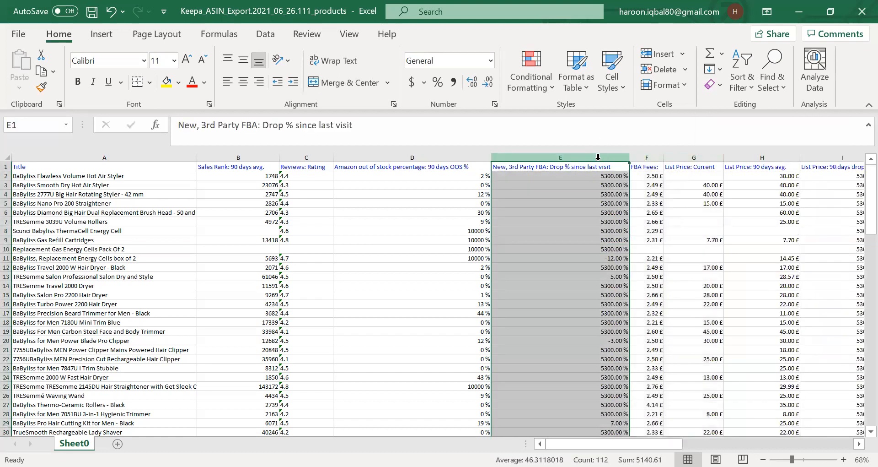
right_click(598, 157)
left_click(635, 302)
Delete the columns from List Price: Current through List Price: 90 days drop %.
left_click_drag(556, 222, 551, 211)
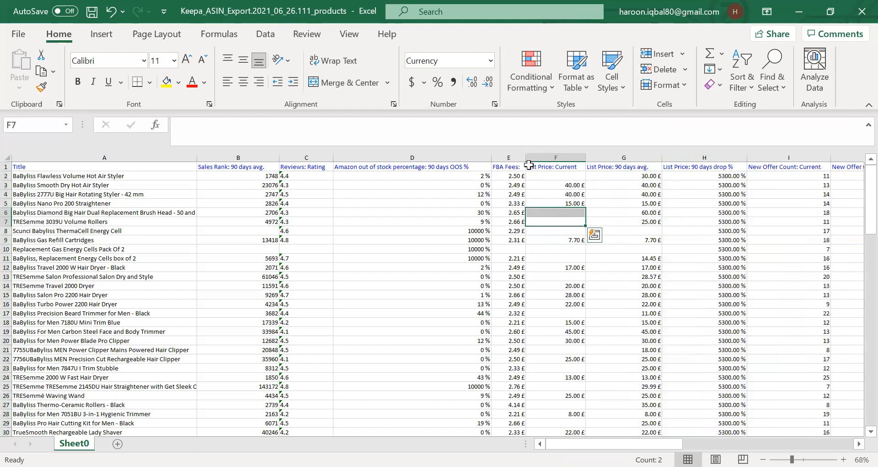
left_click_drag(516, 177, 516, 248)
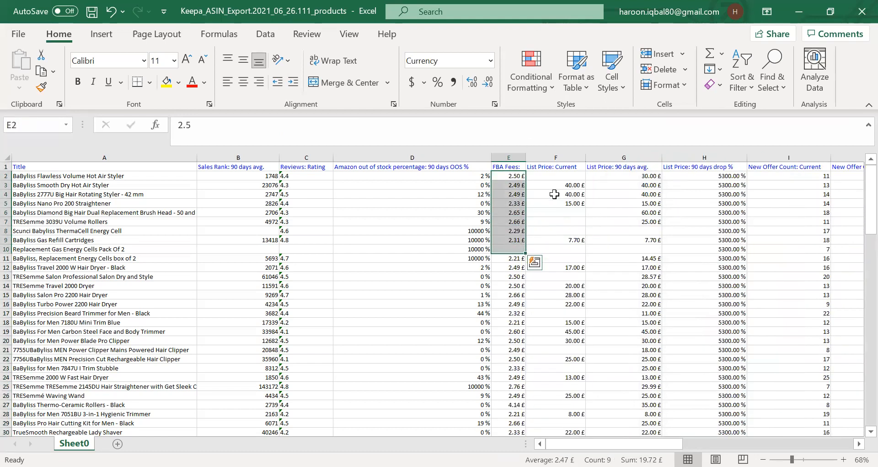
left_click_drag(546, 184, 556, 212)
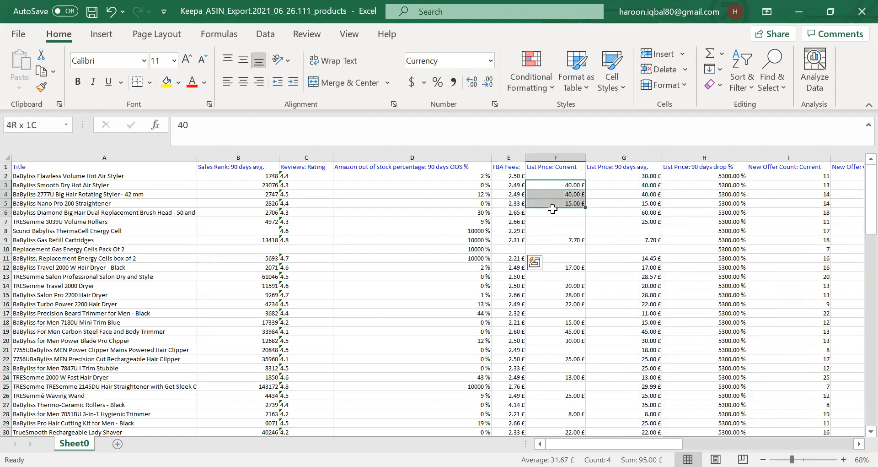
left_click(549, 153)
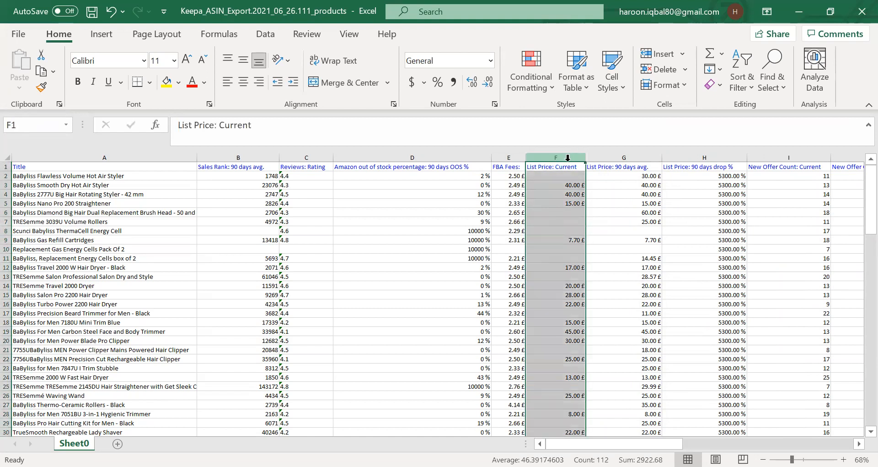
left_click_drag(569, 156, 713, 156)
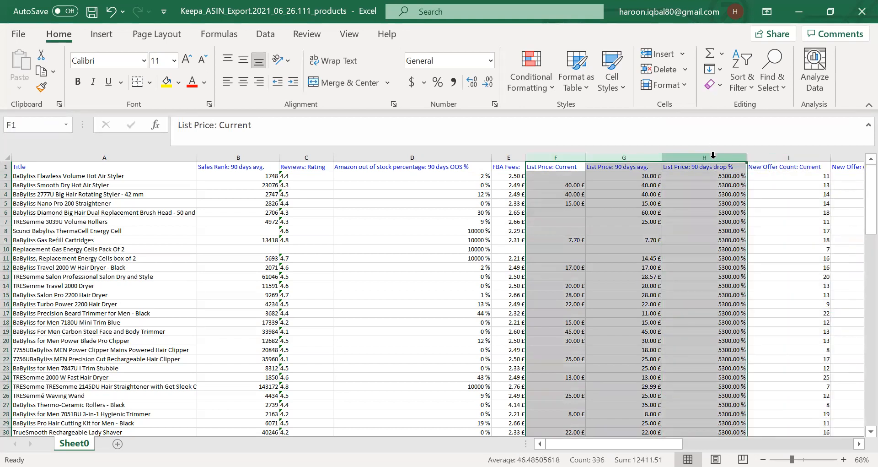
key("ctrl+minus")
left_click(572, 237)
Inspect the values in the offer count columns.
left_click(584, 182)
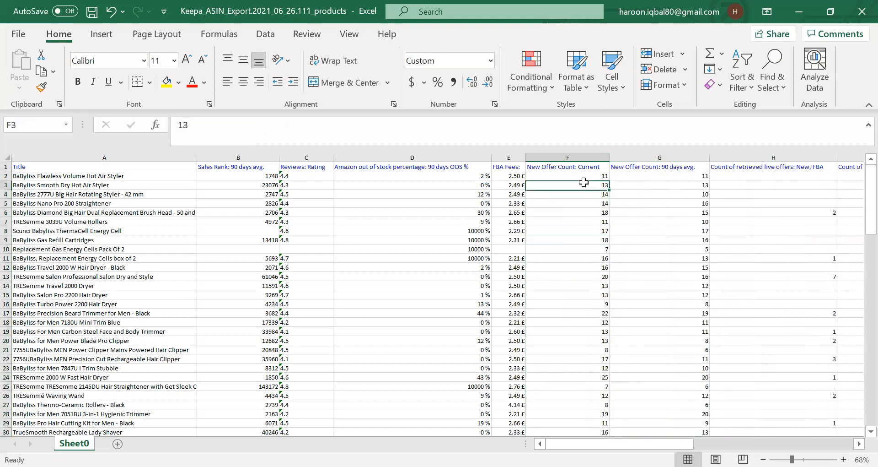
left_click(590, 219)
left_click(595, 177)
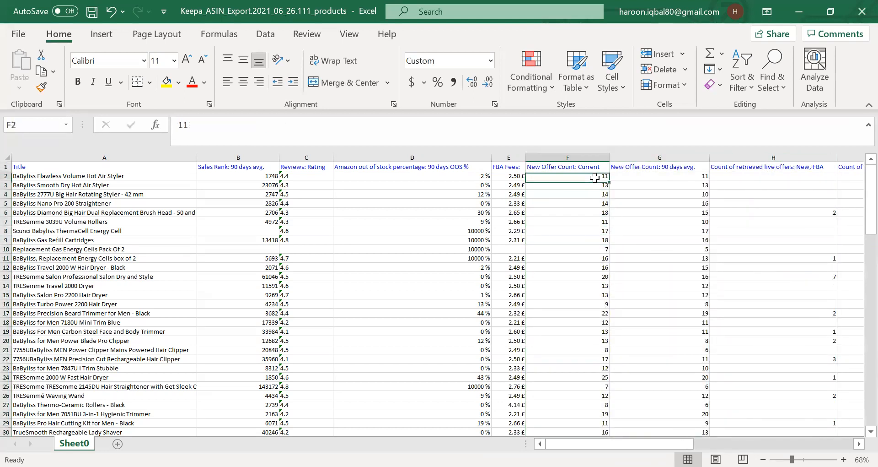
left_click(596, 202)
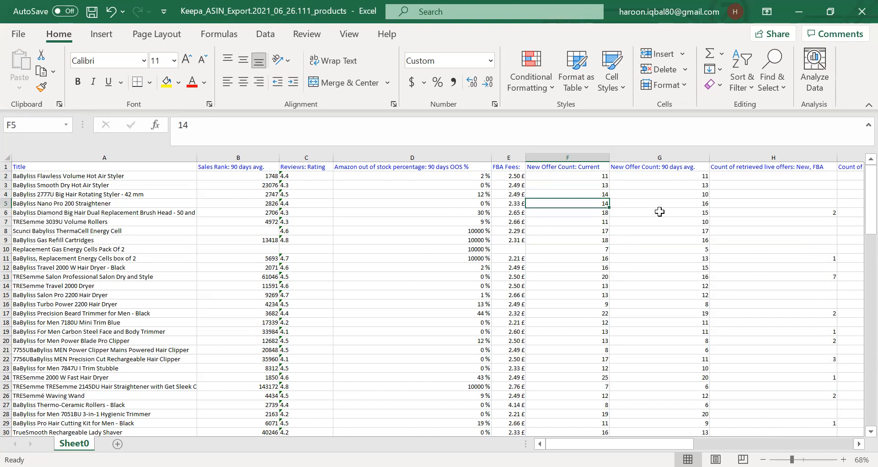
left_click(670, 193)
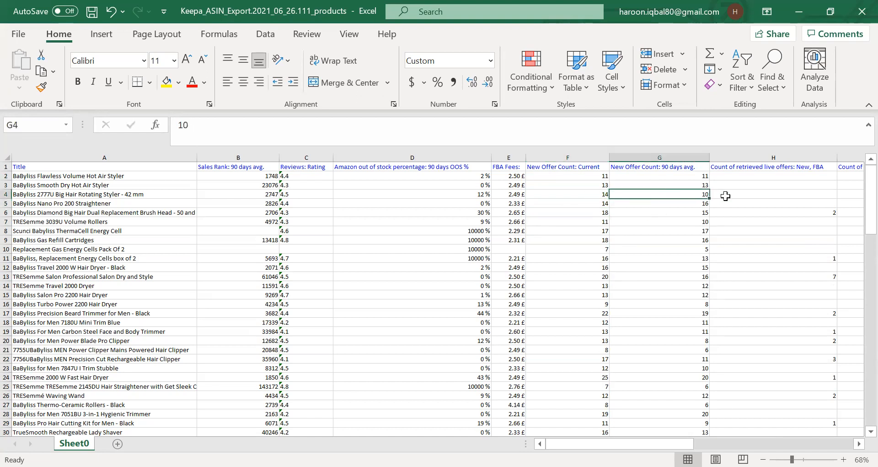
left_click(752, 185)
left_click(785, 249)
left_click(759, 193)
left_click(754, 223)
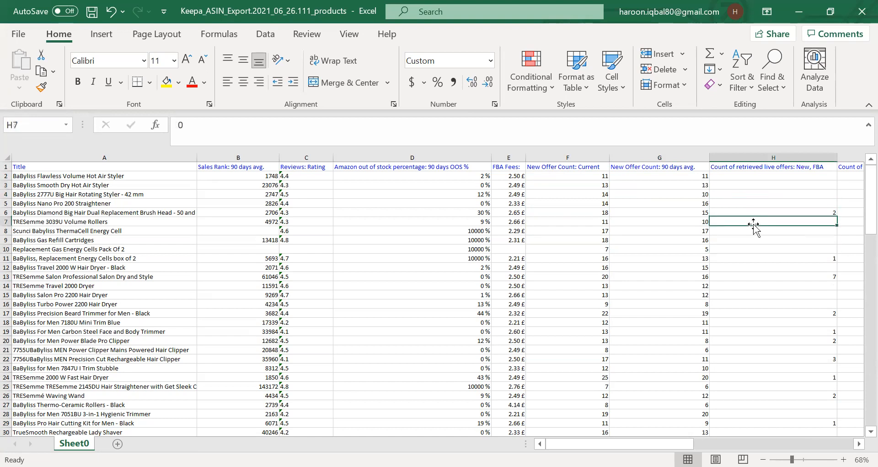
left_click(747, 175)
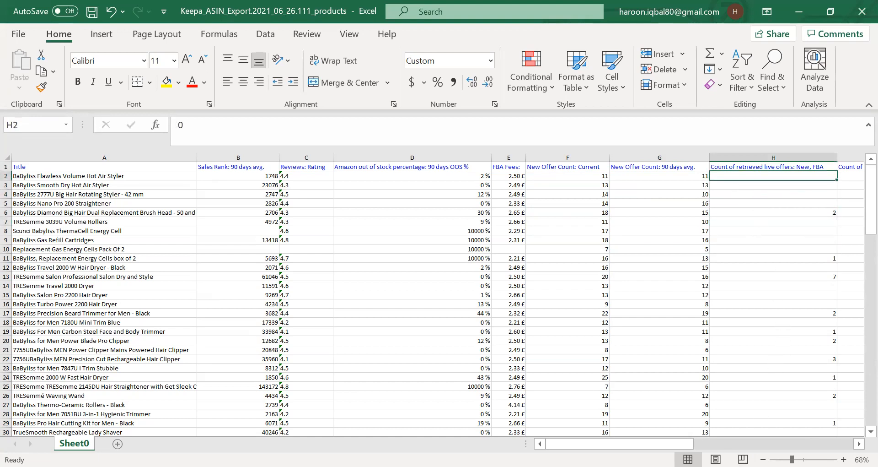
Delete the columns from Buy Box: 90 days avg. through Buy Box Seller.
scroll(548, 298, "right", 3)
left_click(725, 304)
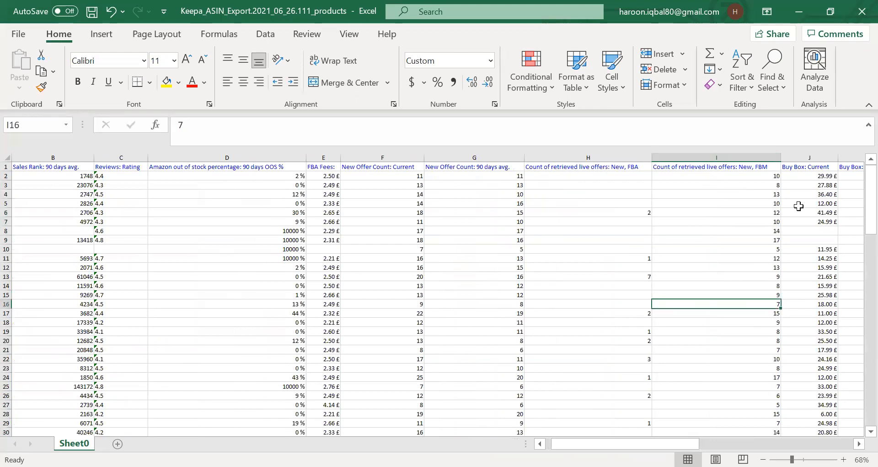
left_click(812, 176)
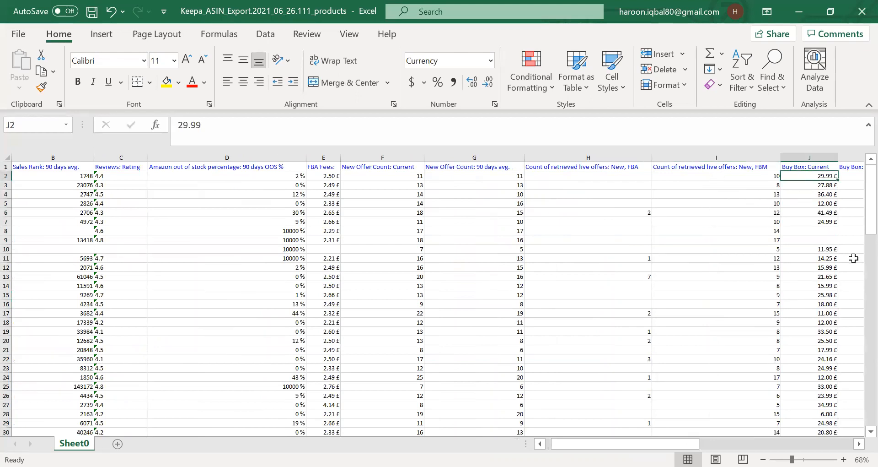
left_click(859, 443)
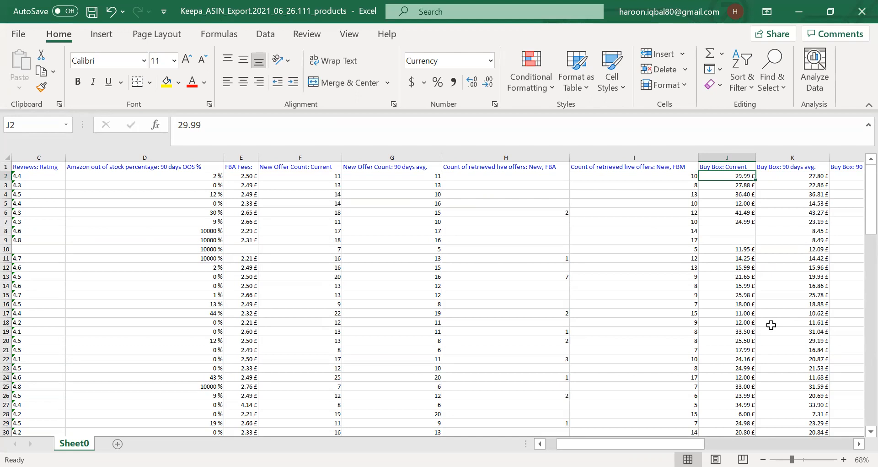
left_click(783, 194)
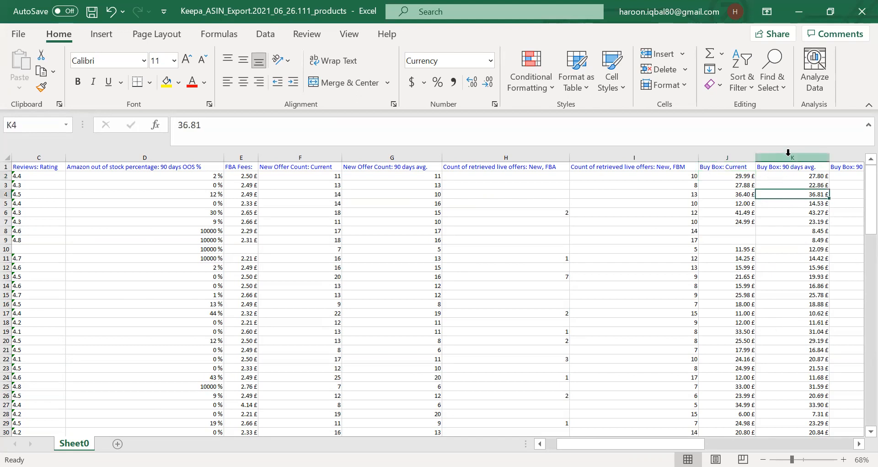
left_click_drag(788, 151, 710, 154)
right_click(710, 155)
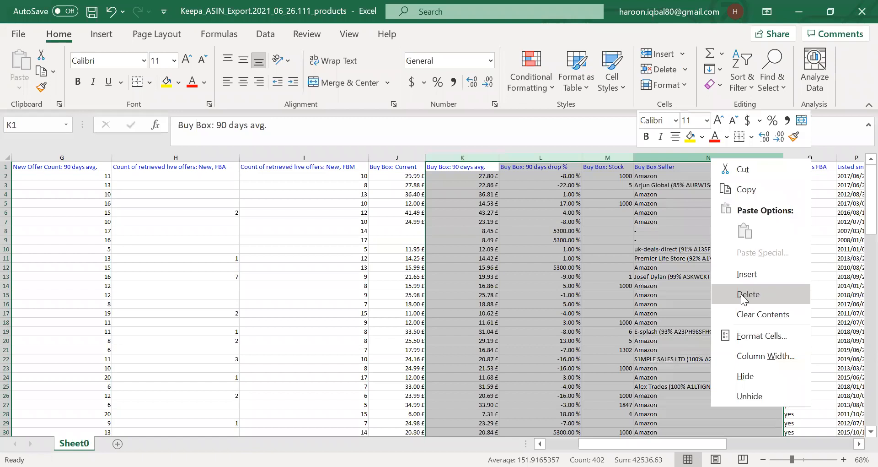
left_click(741, 294)
left_click(453, 164)
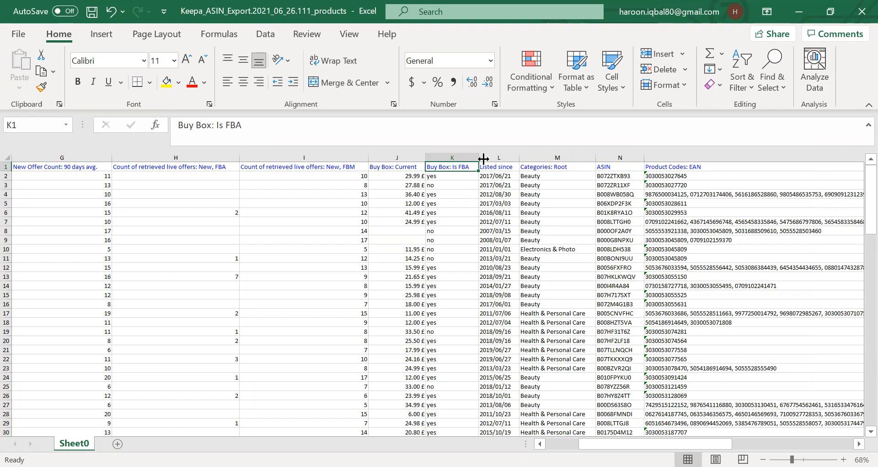
Delete the Listed since and Categories: Root columns.
left_click(500, 157)
left_click_drag(501, 154, 554, 156)
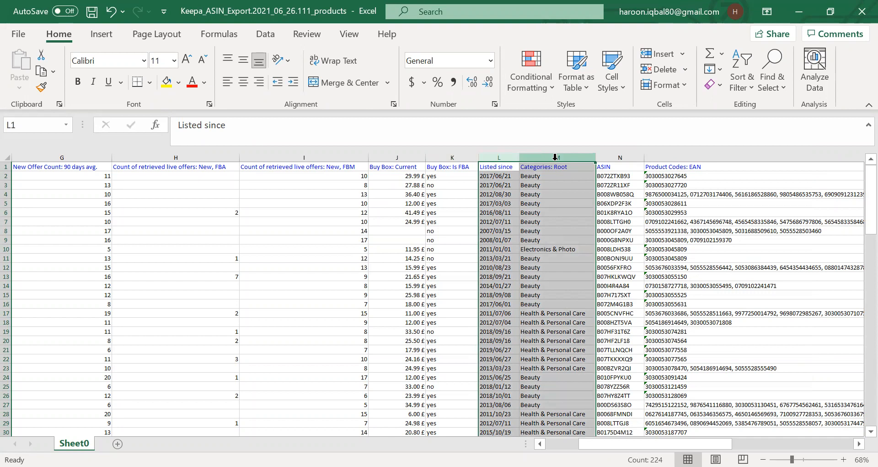
right_click(555, 156)
left_click(596, 297)
left_click(502, 240)
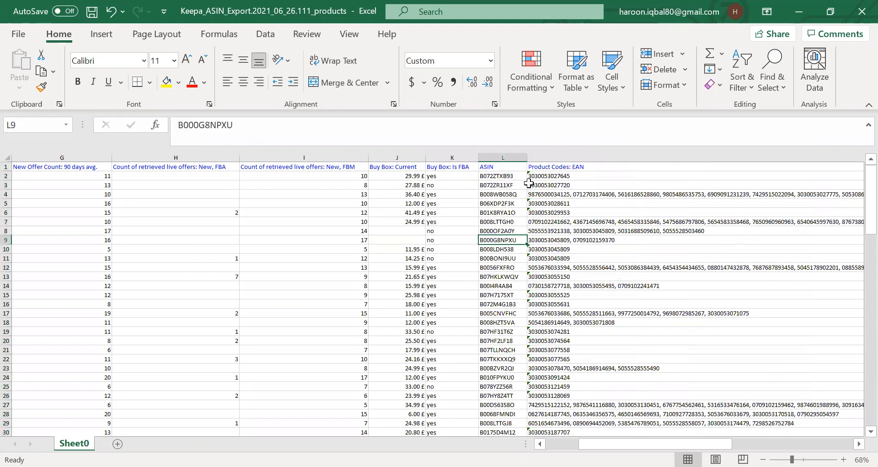
Delete all columns from Product Codes: EAN through Prime Eligible (Amazon offer).
left_click_drag(549, 155, 861, 185)
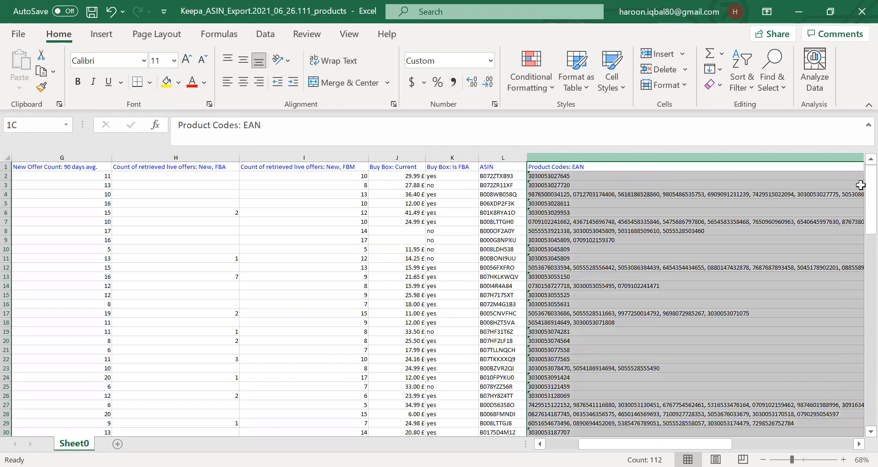
left_click_drag(860, 185, 667, 156)
right_click(666, 156)
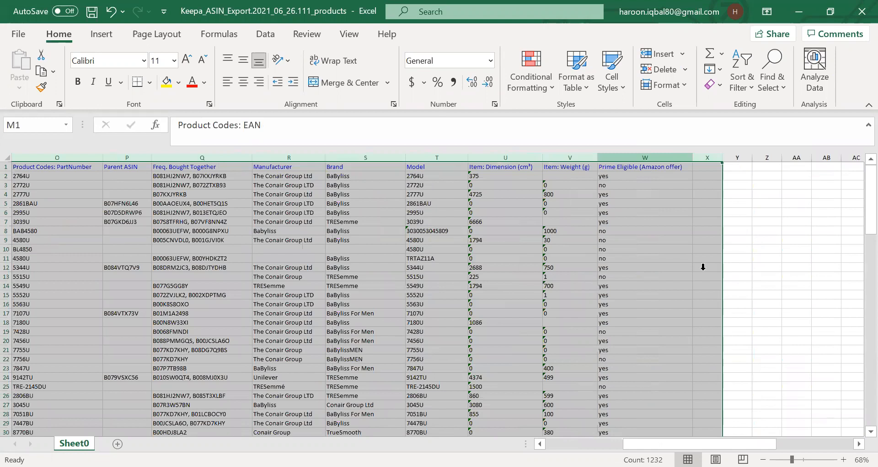
left_click(703, 293)
left_click(503, 285)
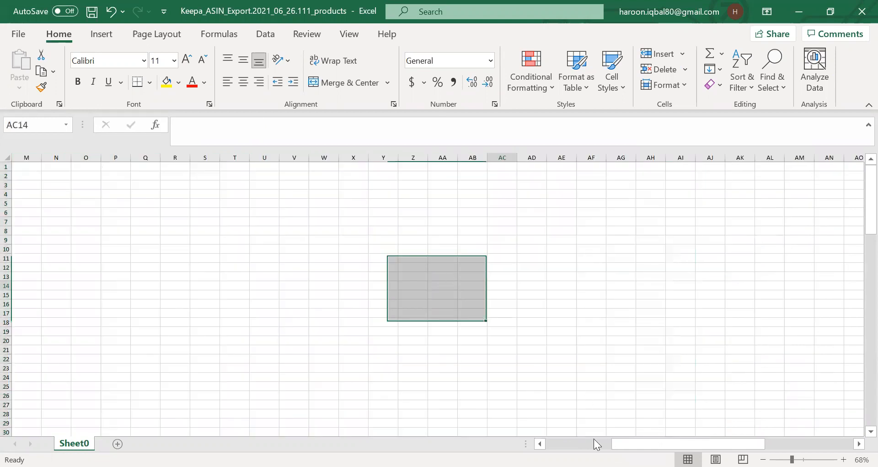
left_click(616, 180)
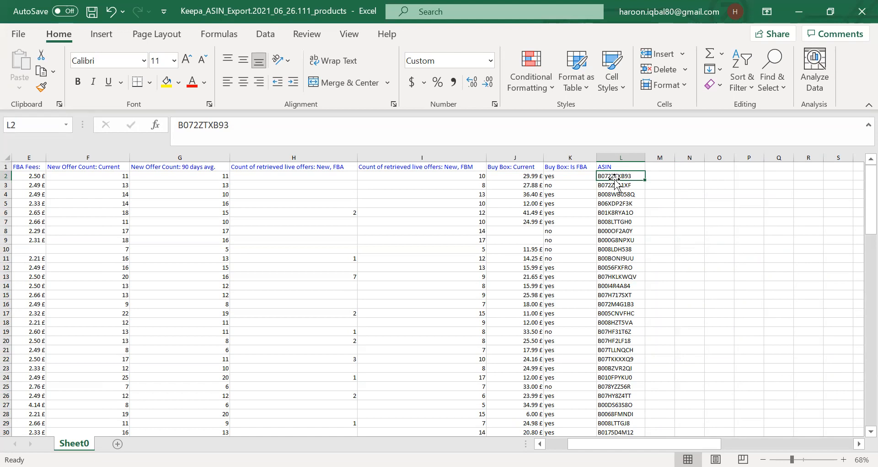
Inspect the offer count and Buy Box values in the first rows.
left_click(532, 178)
left_click(428, 194)
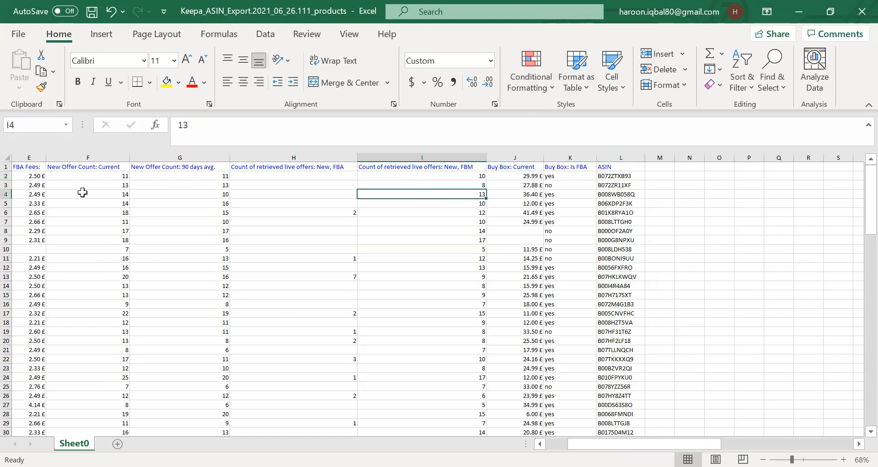
Sort the data range by column D, Amazon out of stock percentage, from smallest to largest.
left_click_drag(9, 175, 457, 379)
left_click_drag(859, 394, 859, 176)
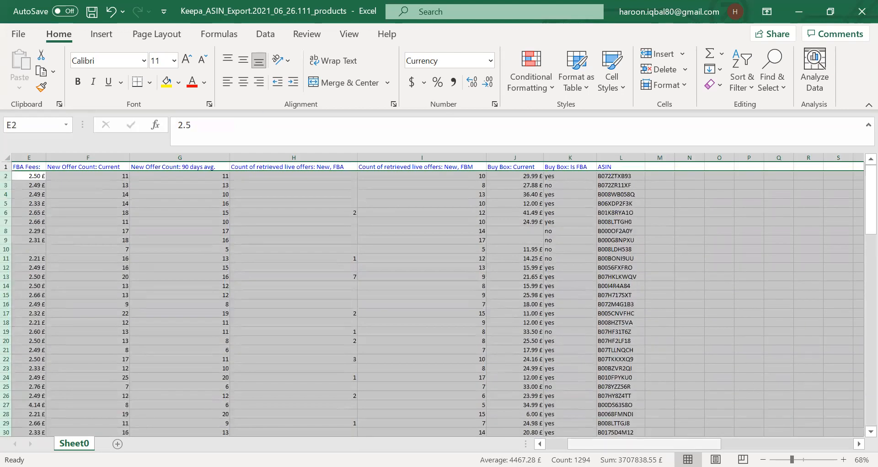
left_click_drag(686, 444, 663, 444)
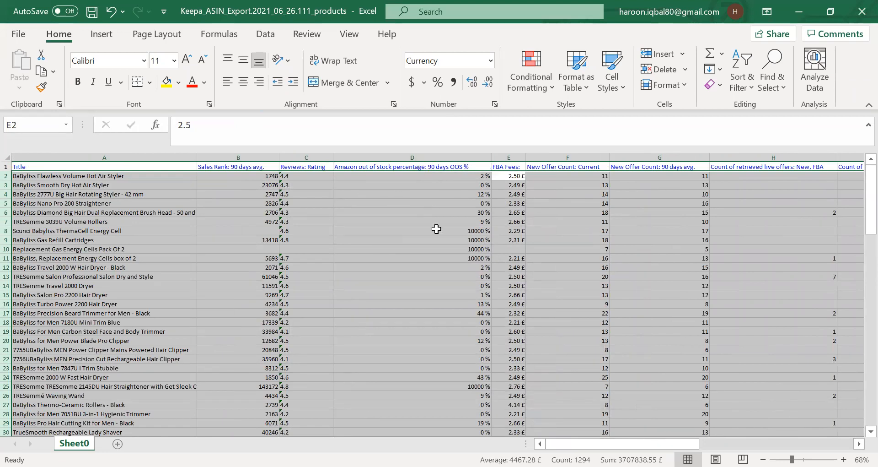
left_click(746, 75)
left_click(768, 147)
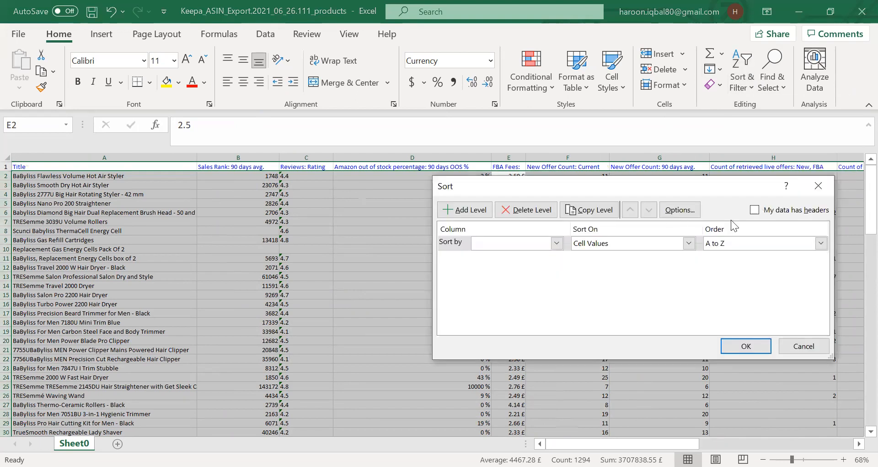
left_click(548, 245)
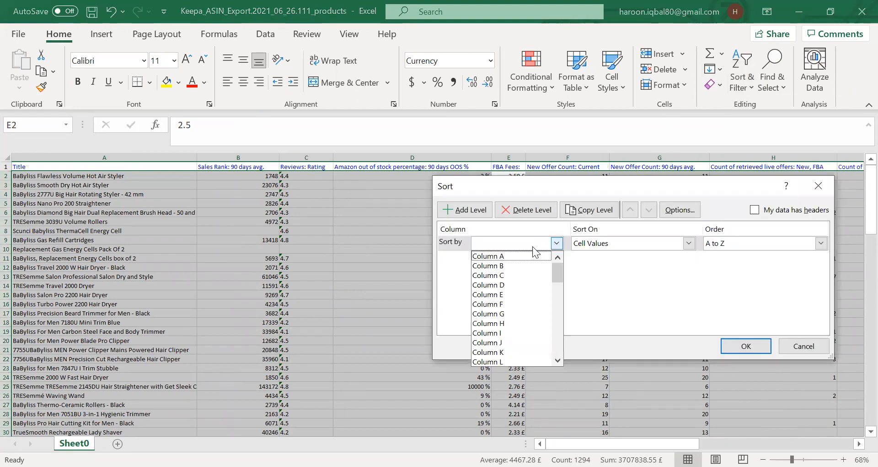
left_click(532, 285)
left_click(743, 346)
left_click(501, 231)
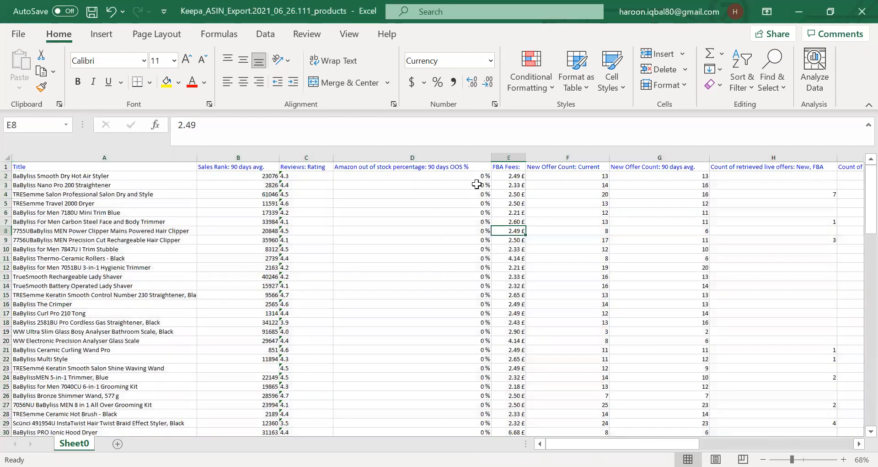
Delete rows 2 through 88, all products whose out of stock percentage is below 10000 %.
scroll(477, 193, "down", 5)
scroll(476, 215, "down", 15)
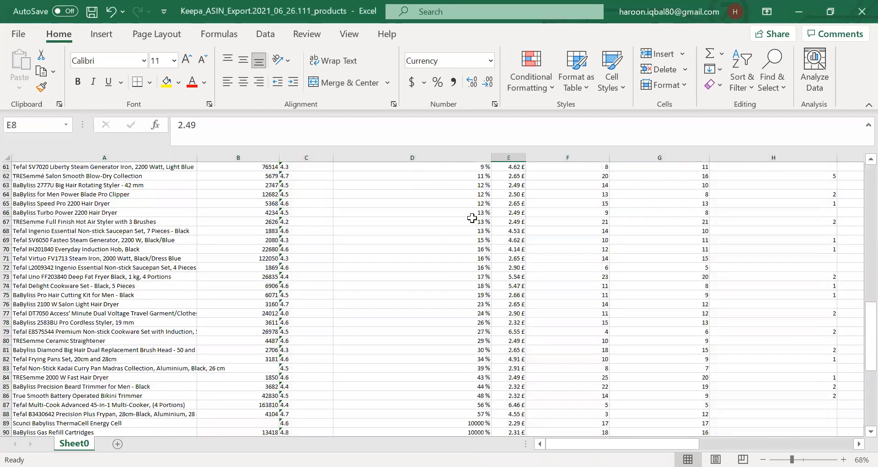
scroll(467, 220, "down", 3)
left_click(463, 327)
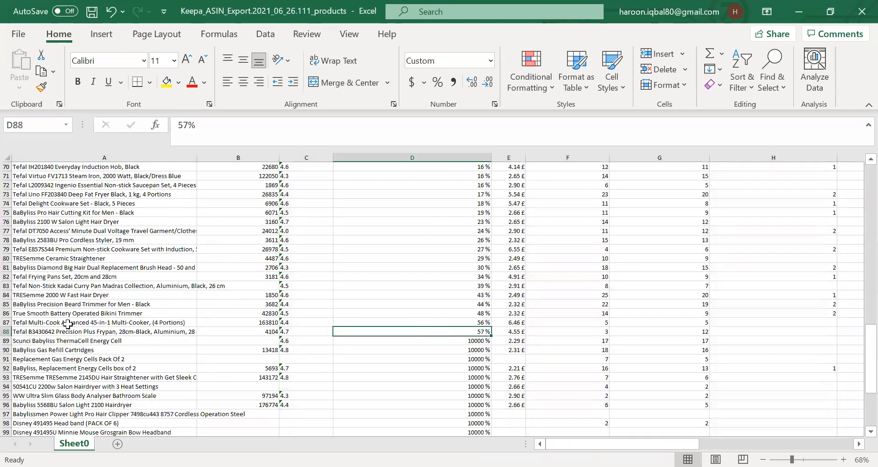
left_click(6, 329)
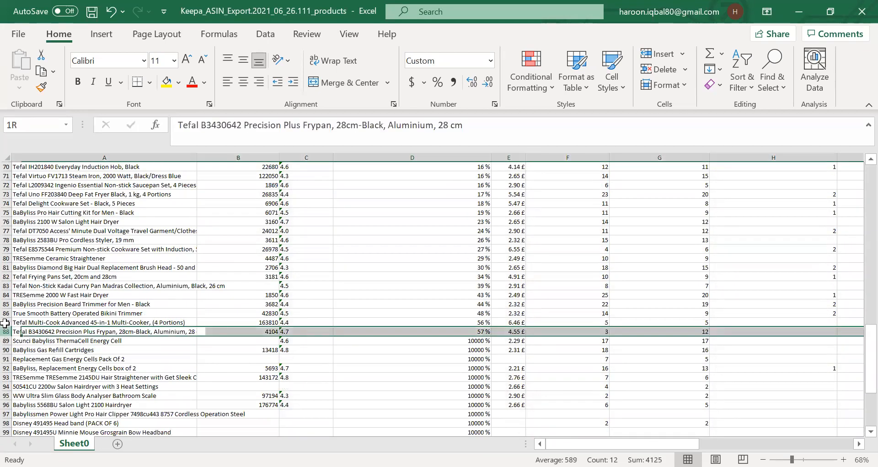
left_click_drag(5, 323, 64, 177)
right_click(77, 183)
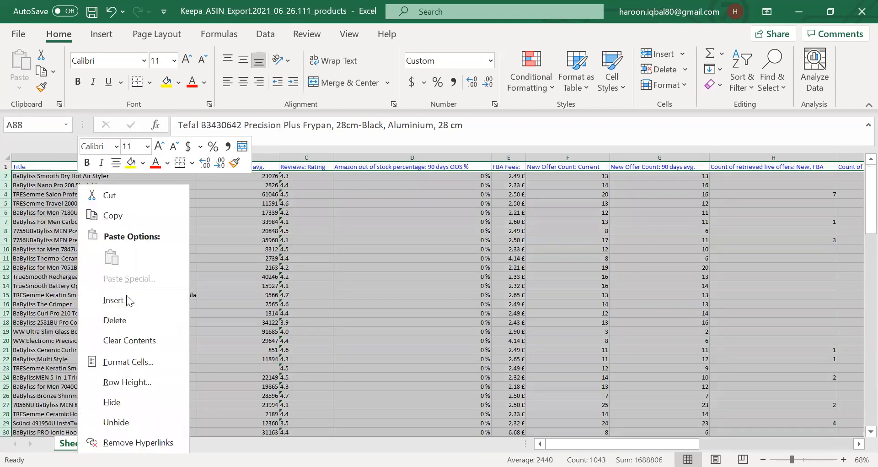
left_click(114, 320)
Inspect the FBA fee and new offer count values of the remaining products.
left_click(597, 245)
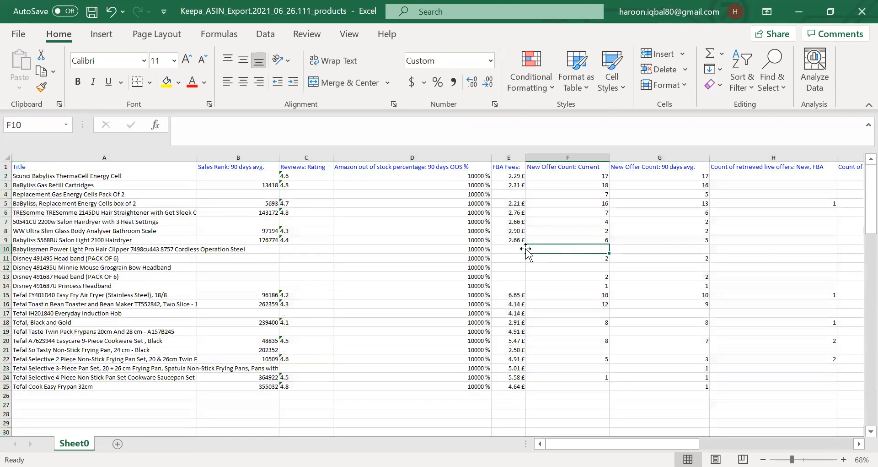
left_click(549, 178)
left_click(543, 204)
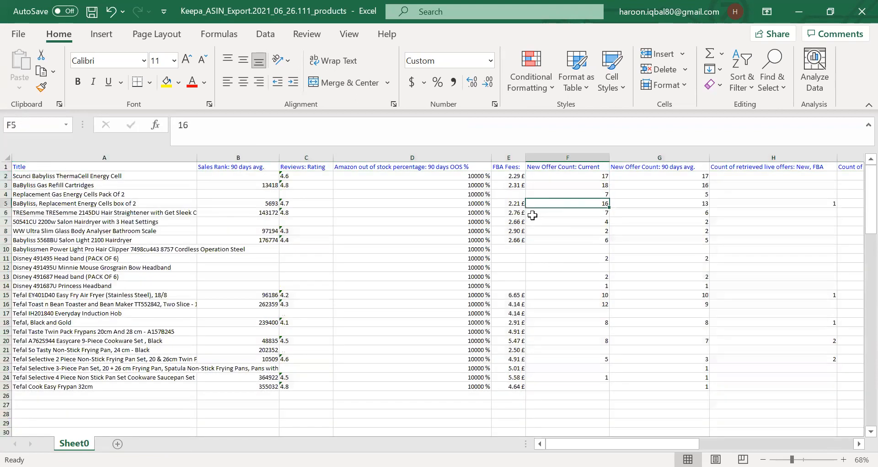
left_click(511, 176)
left_click(594, 178)
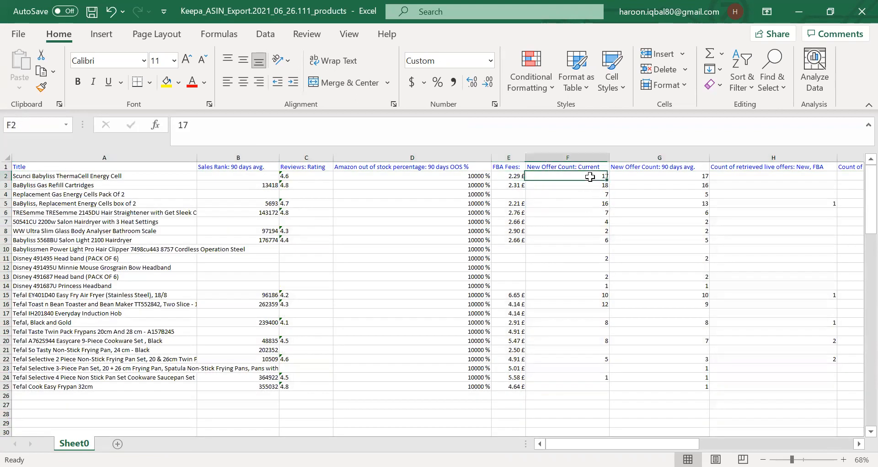
left_click(647, 184)
left_click(730, 178)
left_click(640, 252)
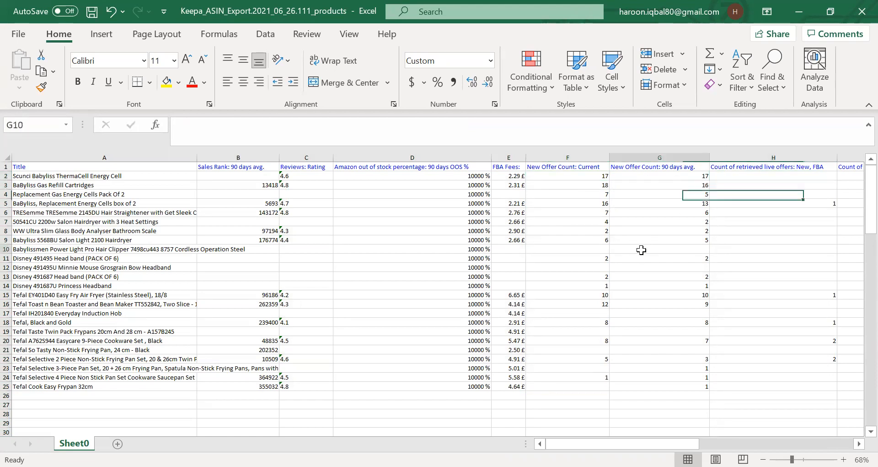
left_click(696, 184)
left_click(578, 177)
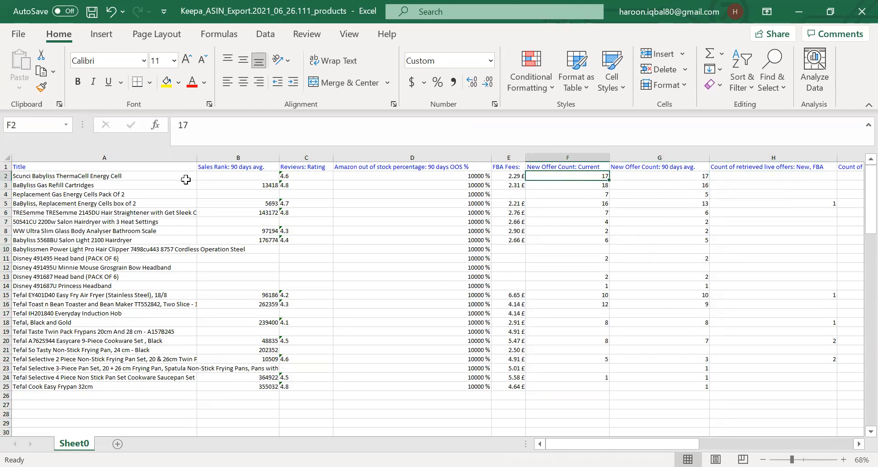
Sort rows 2 to 25 by column F, New Offer Count: Current, from smallest to largest.
left_click(7, 176)
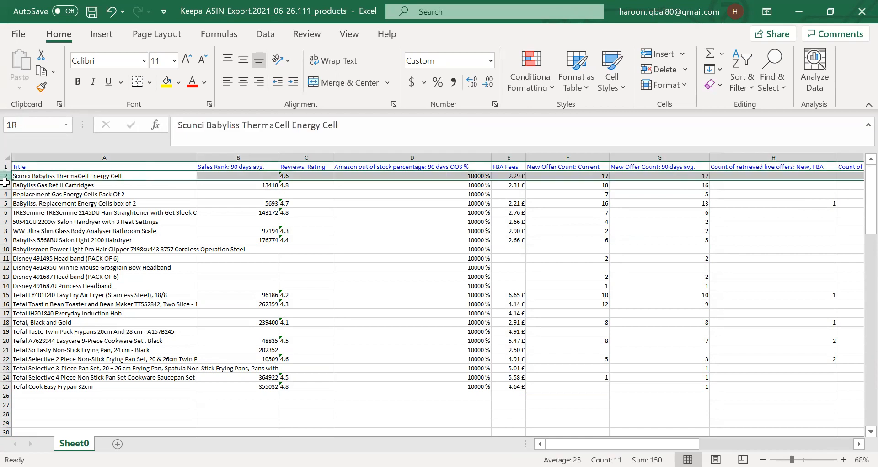
left_click_drag(6, 182, 6, 388)
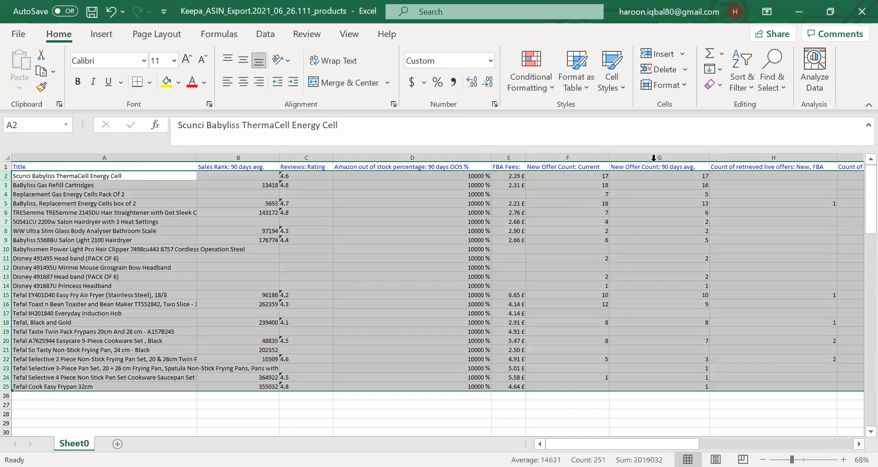
left_click(745, 79)
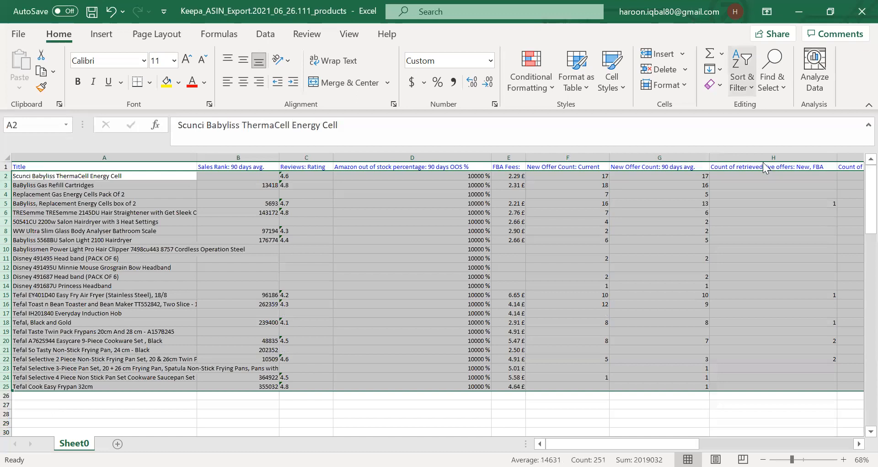
left_click(766, 148)
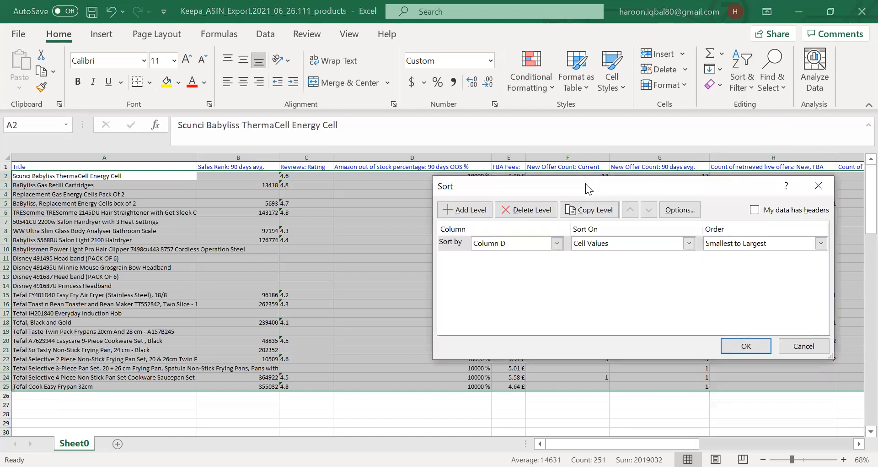
left_click(523, 242)
left_click(518, 275)
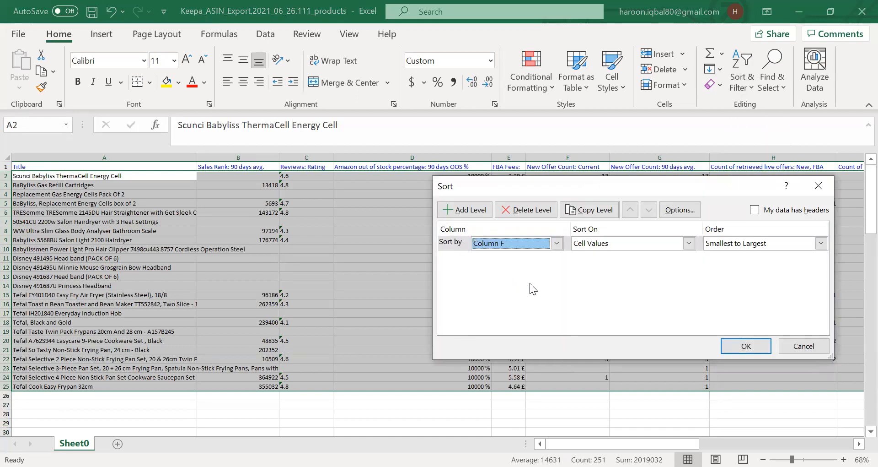
left_click(726, 343)
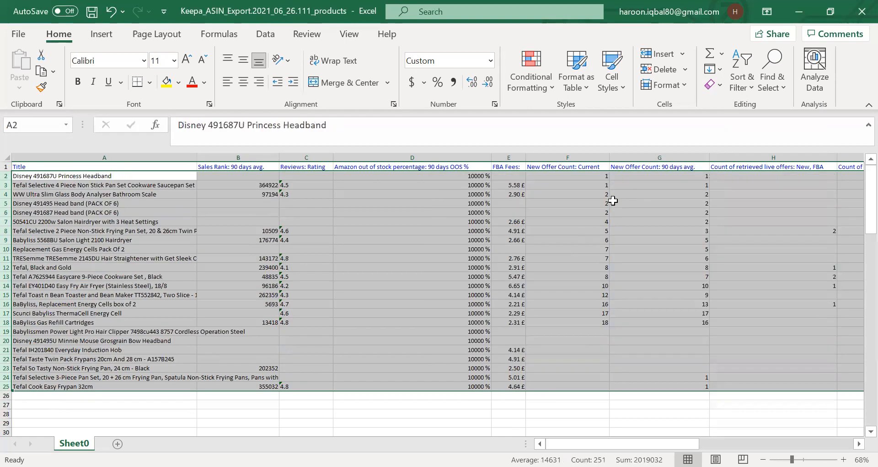
Delete rows 2 through 6, the products with only one or two current offers.
left_click(660, 203)
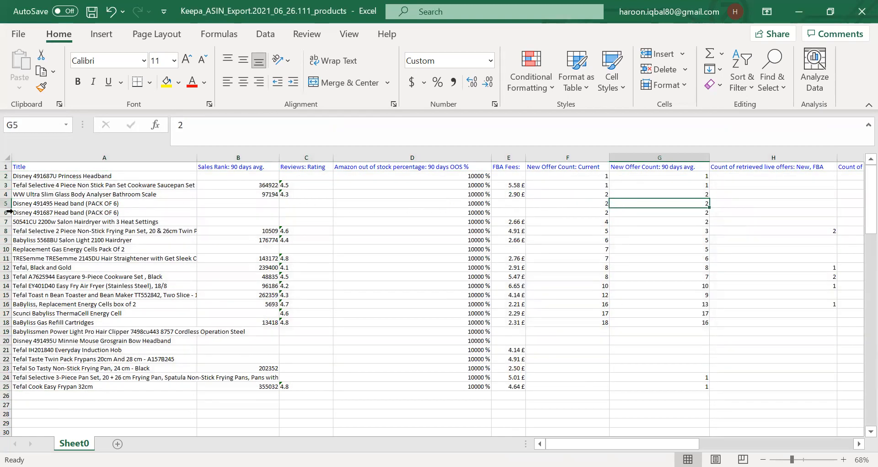
left_click_drag(6, 213, 5, 176)
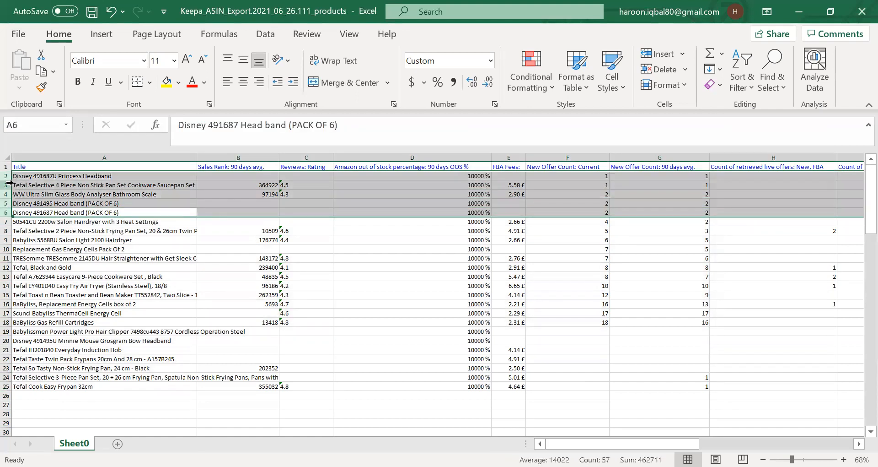
right_click(9, 183)
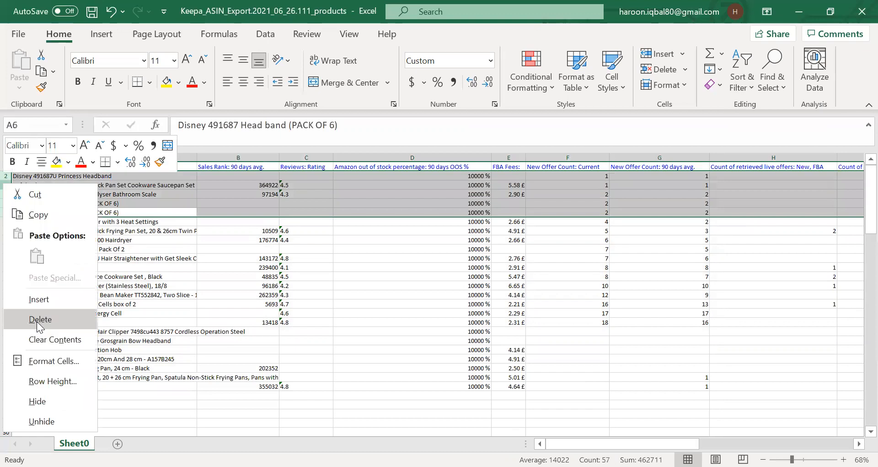
left_click(39, 320)
Delete rows 14 through 20, the products with no current offer count.
left_click(638, 240)
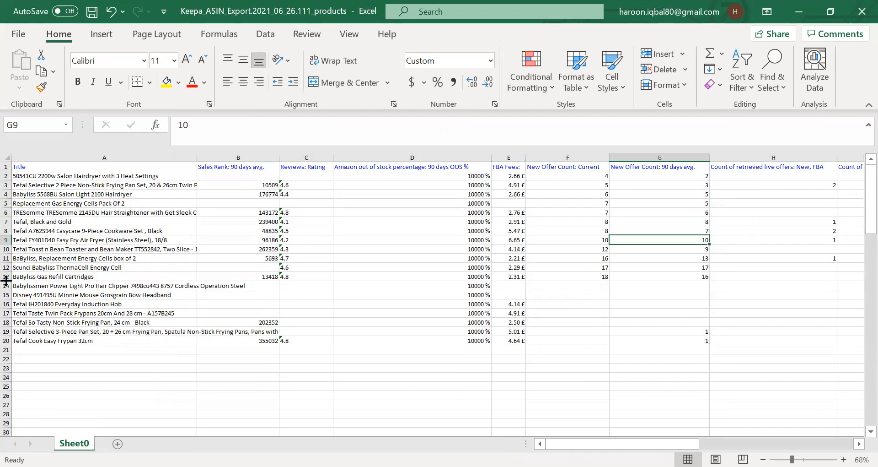
left_click_drag(6, 280, 9, 319)
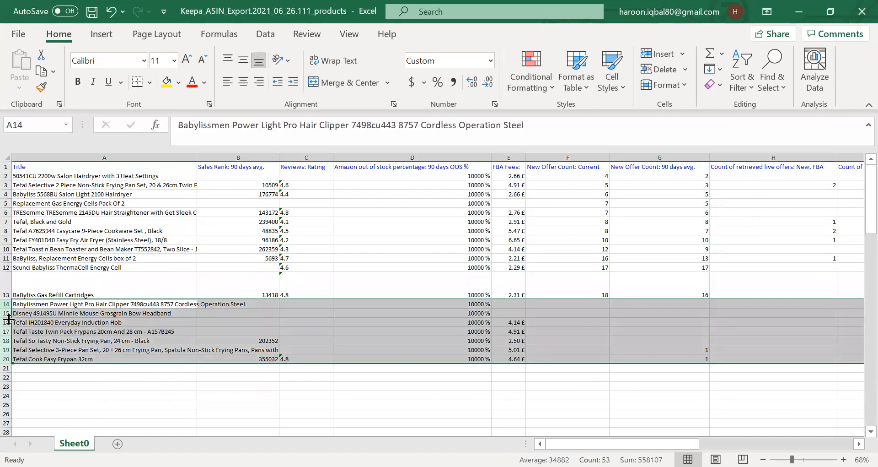
right_click(9, 319)
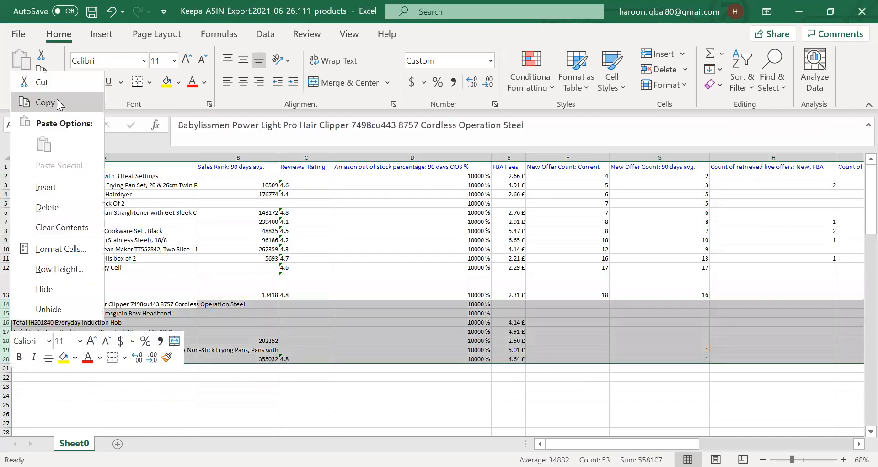
left_click(54, 208)
left_click(666, 358)
left_click(663, 239)
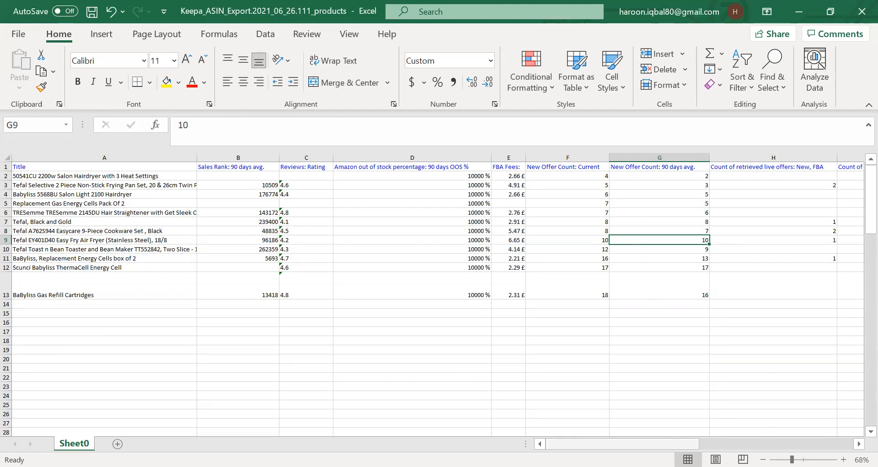
Review the remaining products' offer counts, Buy Box prices and ASINs across the sheet.
left_click_drag(677, 444, 682, 443)
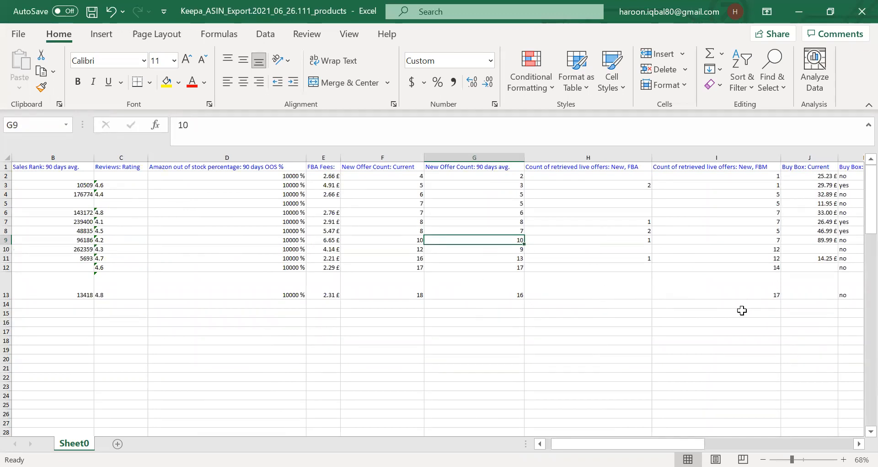
left_click_drag(627, 443, 640, 444)
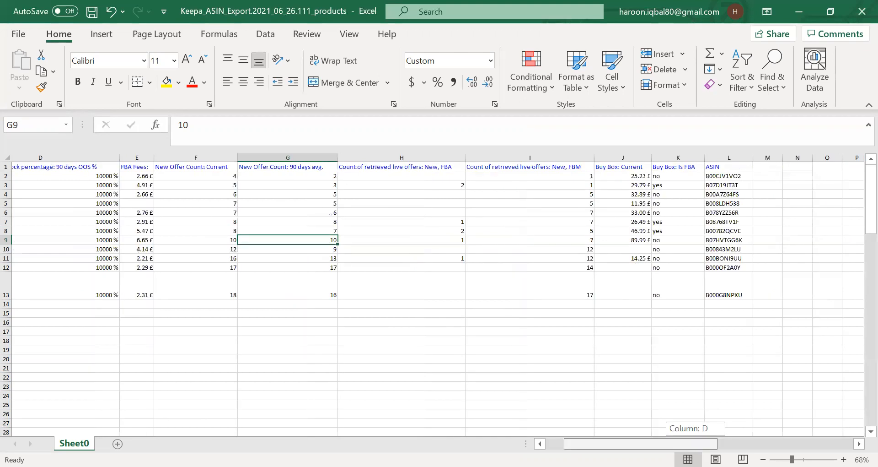
left_click_drag(695, 443, 693, 443)
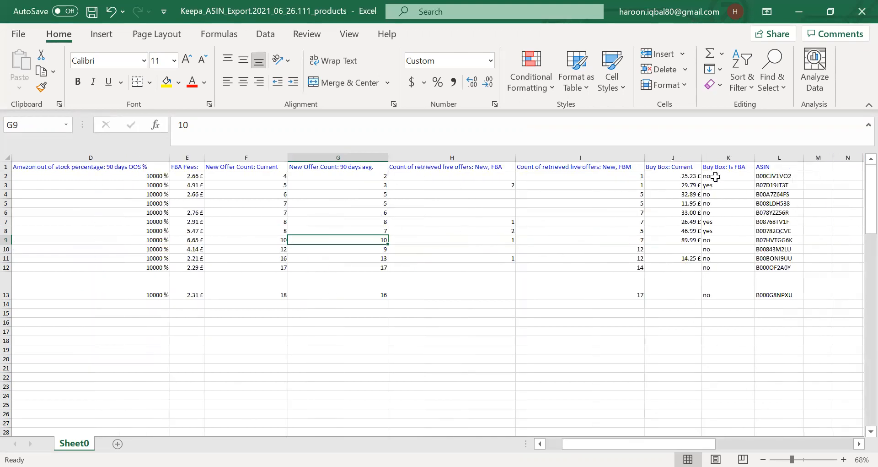
left_click(715, 177)
left_click(677, 185)
left_click(681, 176)
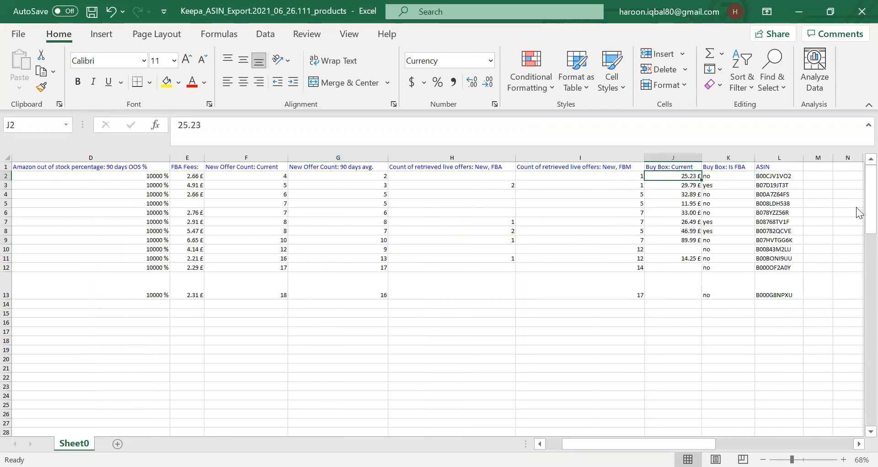
left_click_drag(703, 444, 709, 444)
left_click(653, 175)
left_click(529, 178)
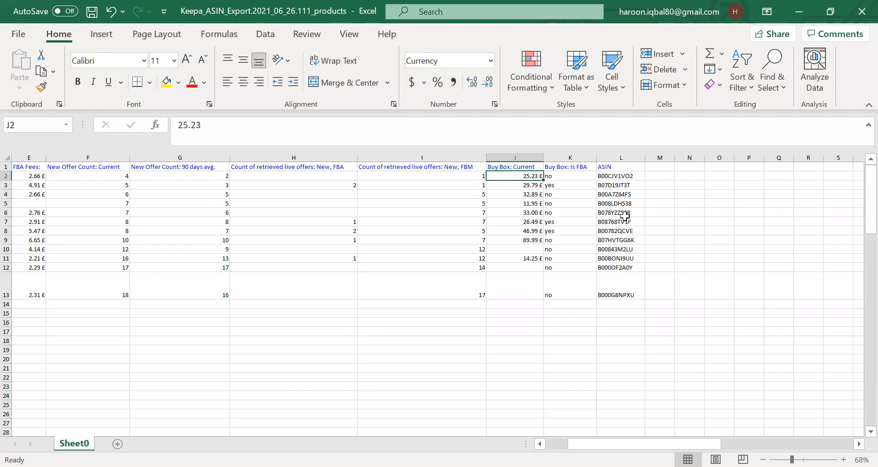
left_click(577, 178)
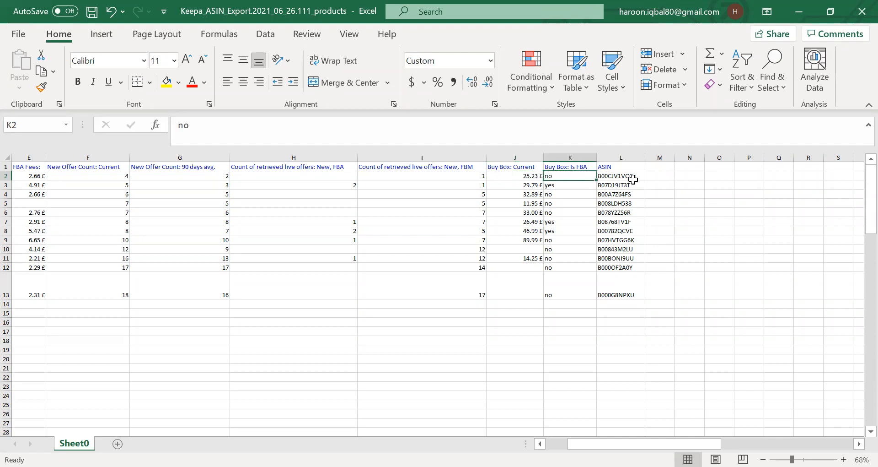
left_click(658, 175)
left_click(656, 168)
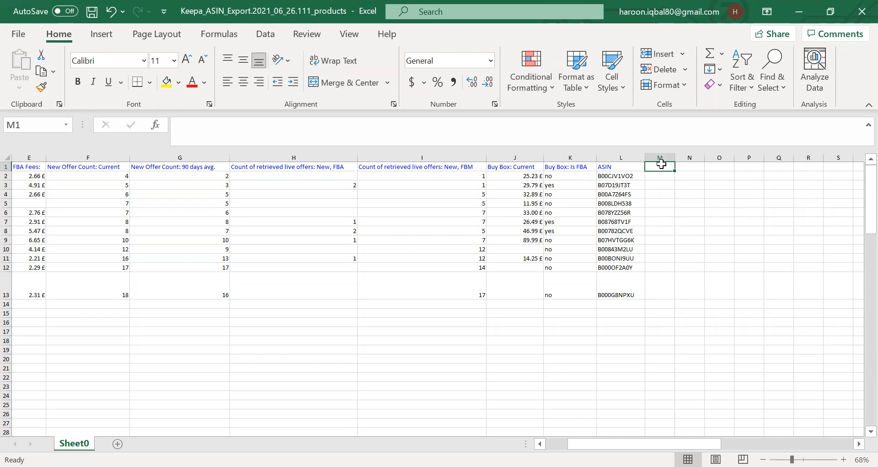
Add the column headers Product Cost and VAT in cells M1 and N1.
type("Product")
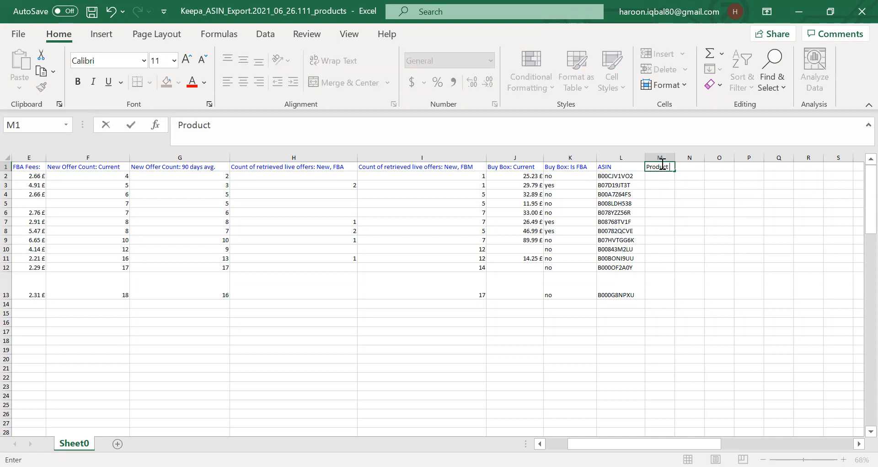
type(" Cost")
key("Tab")
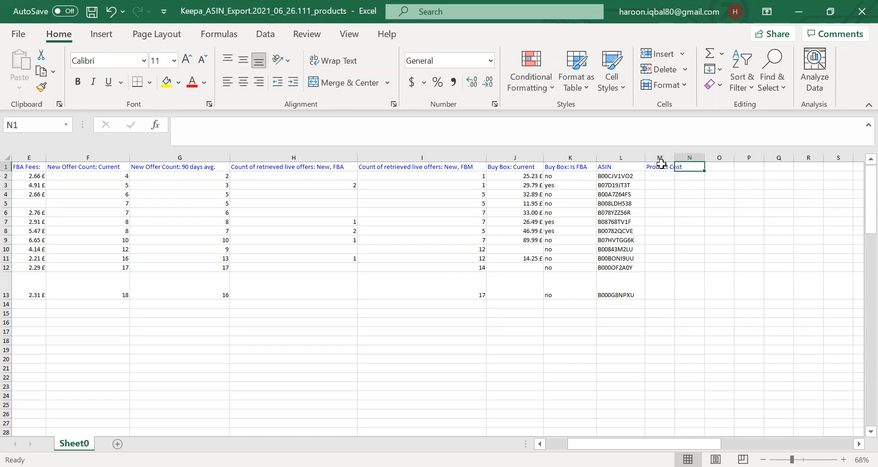
type("Produc")
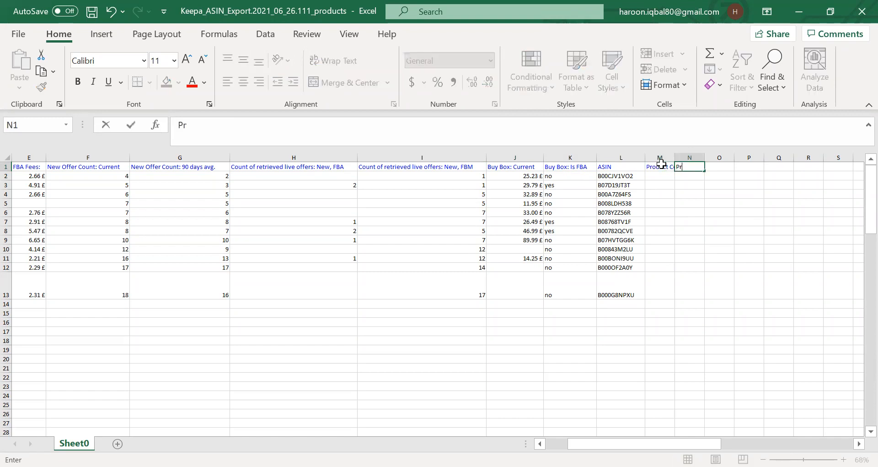
key("BackSpace")
key("BackSpace")
key("BackSpace")
key("BackSpace")
key("BackSpace")
key("BackSpace")
type("VAT")
key("Tab")
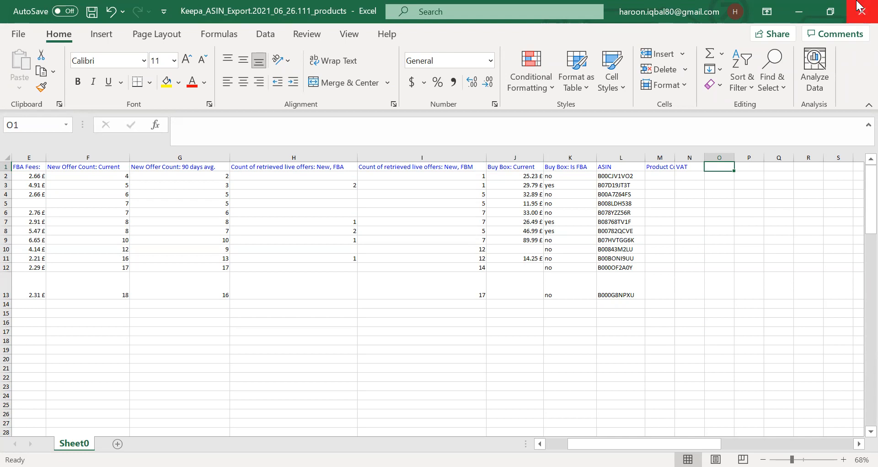
Add the column headers Refrel fee, FBA and Labeling in cells O1 through Q1.
type("Refre")
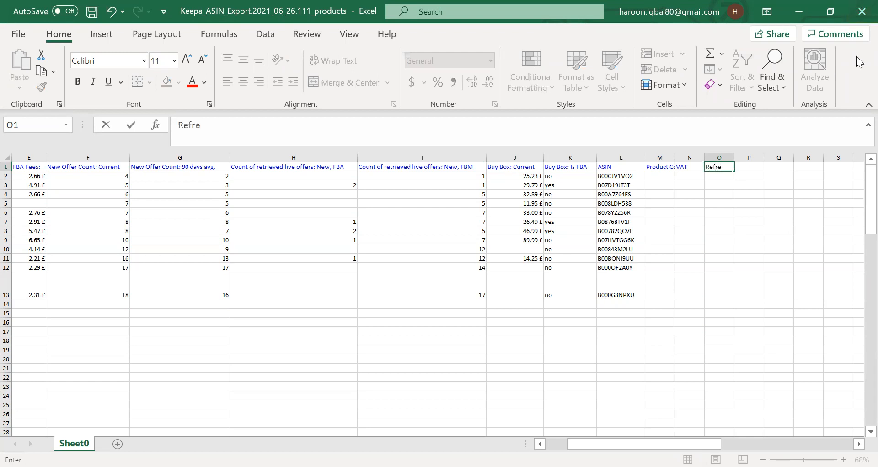
type("l fee")
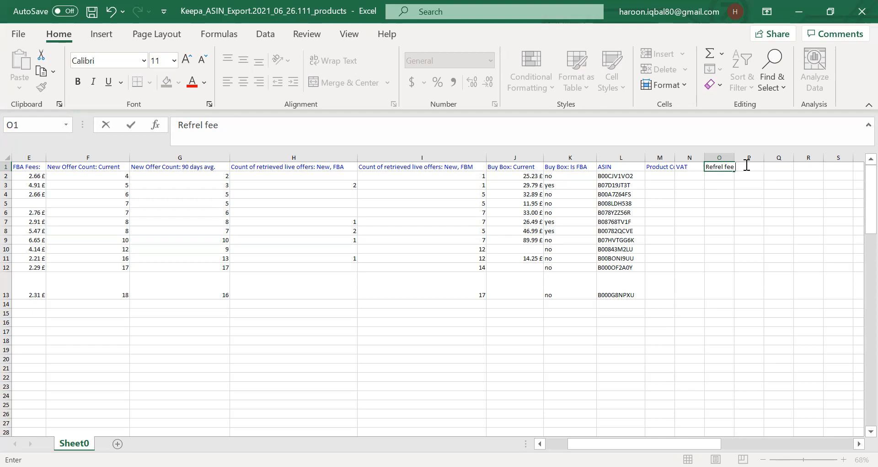
left_click(746, 165)
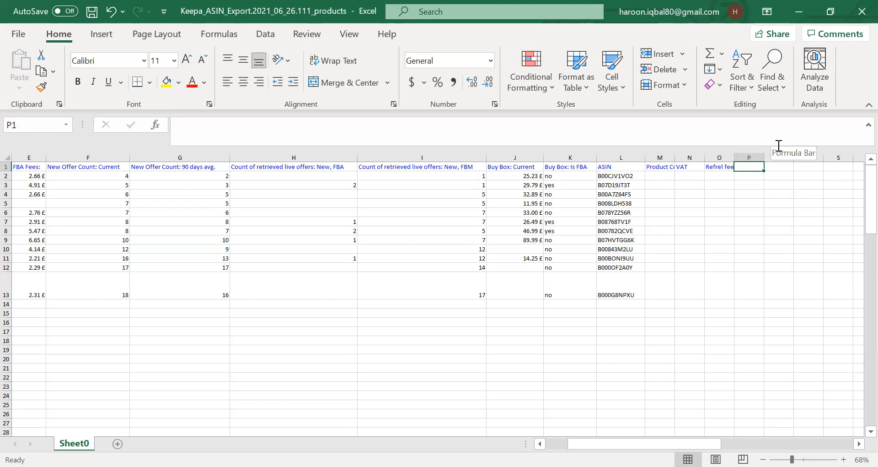
type("FBA")
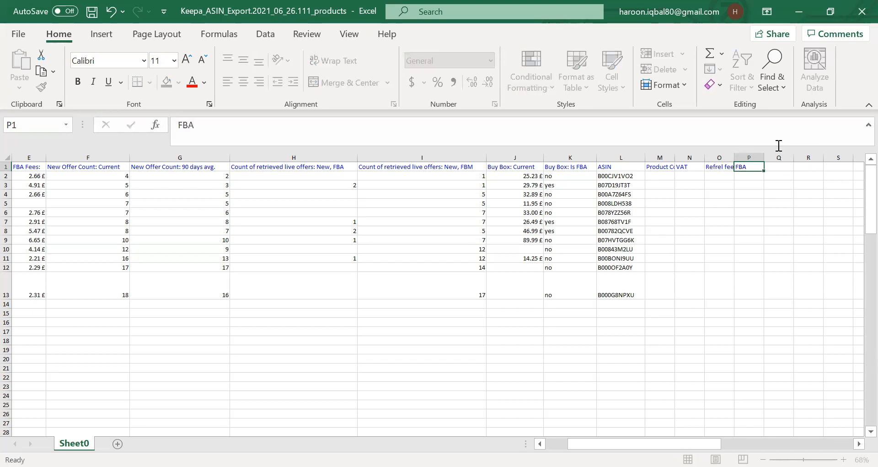
key("Tab")
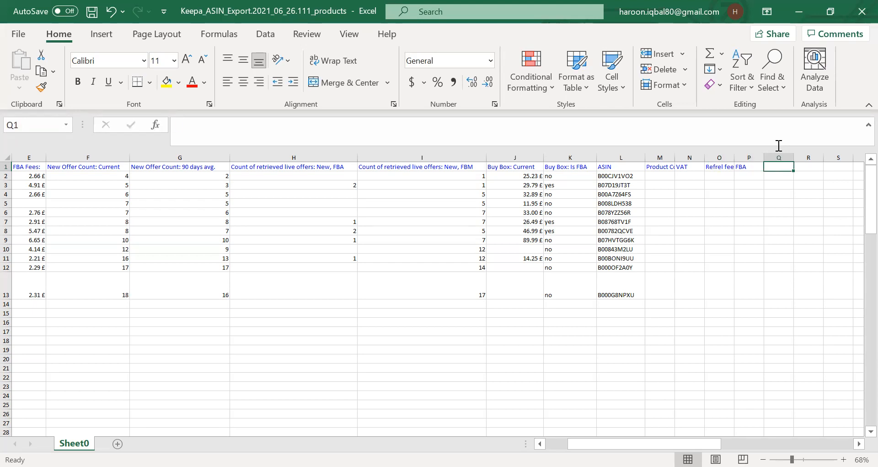
type("Lableling")
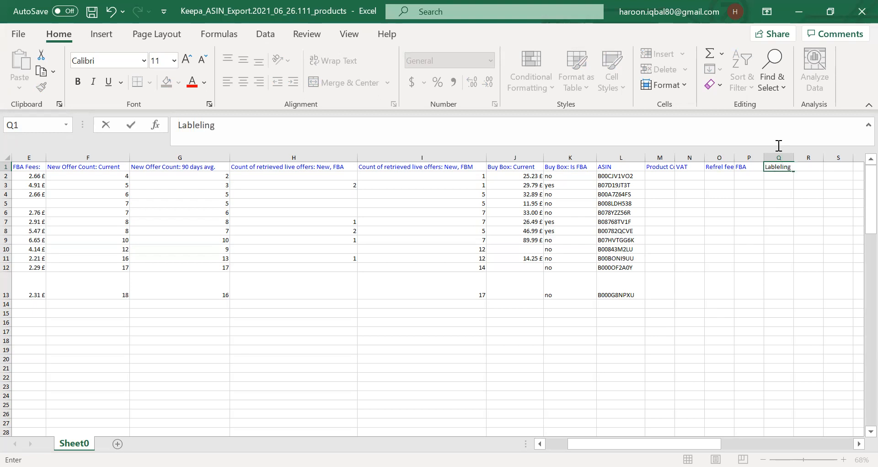
key("Tab")
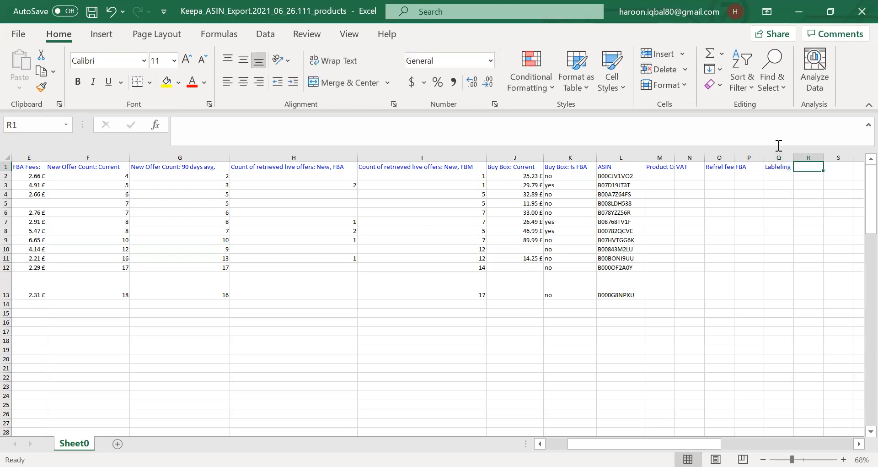
Add the column headers Prep services, Shipment and Total Cost in cells R1 through T1.
type("Prep")
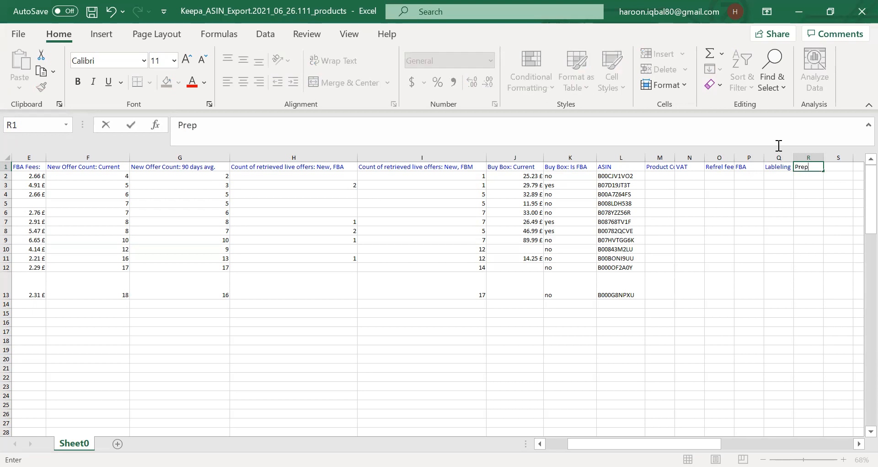
type(" services")
key("Tab")
type("Shipment")
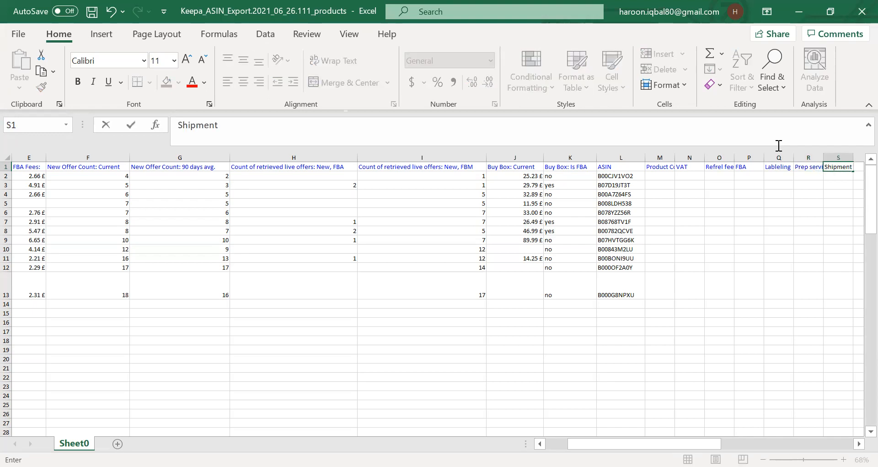
key("Tab")
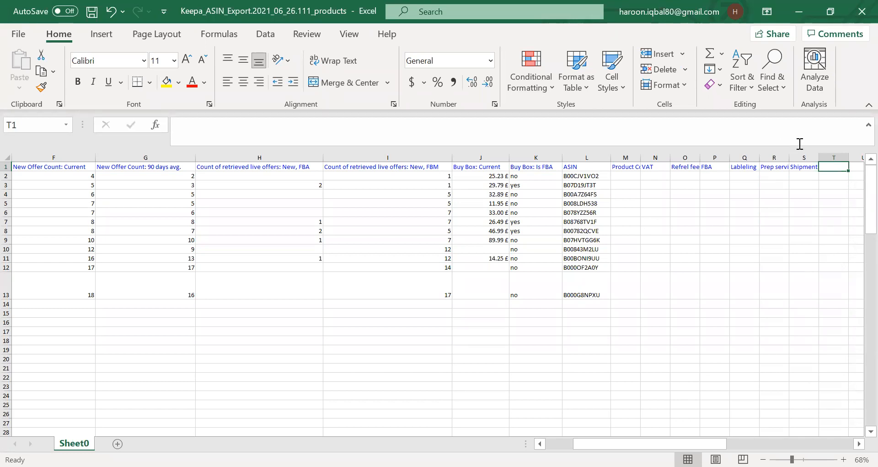
double_click(840, 166)
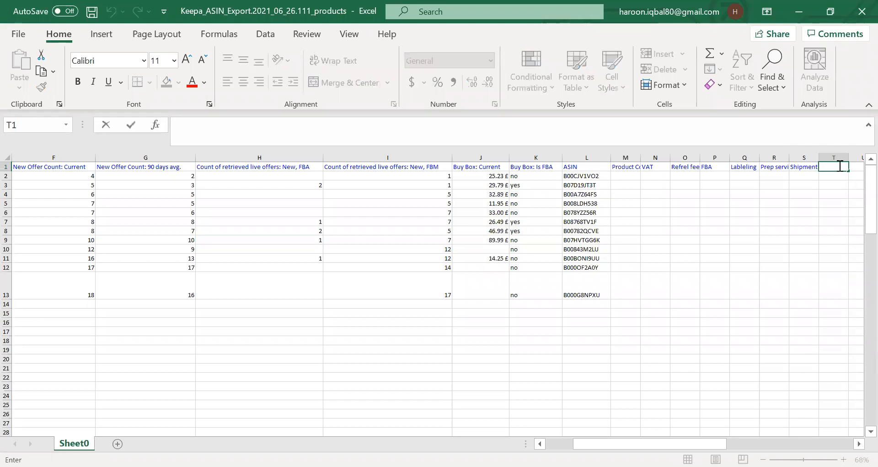
type("Total Cost")
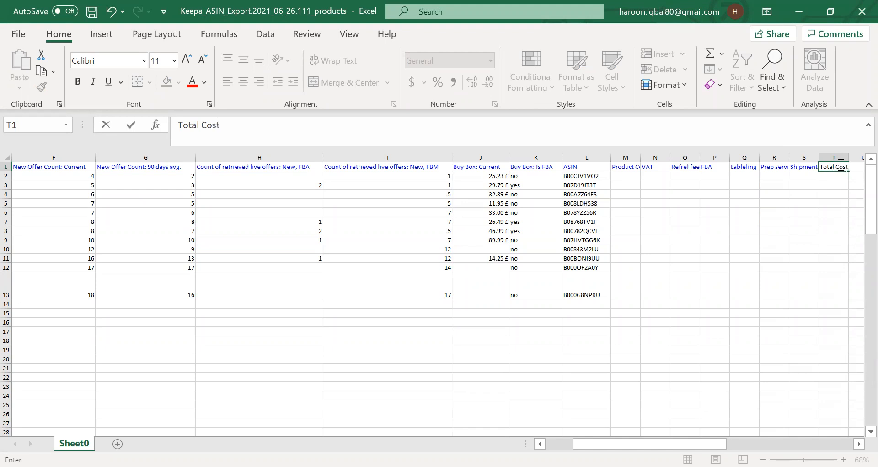
Enter a product cost of 12 in M2 and calculate VAT in N2 with the formula =(M2*.20).
left_click(635, 175)
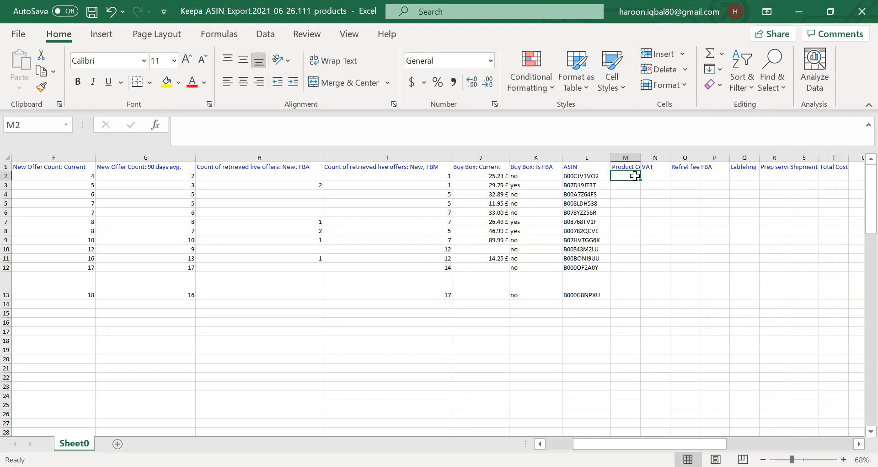
type("12")
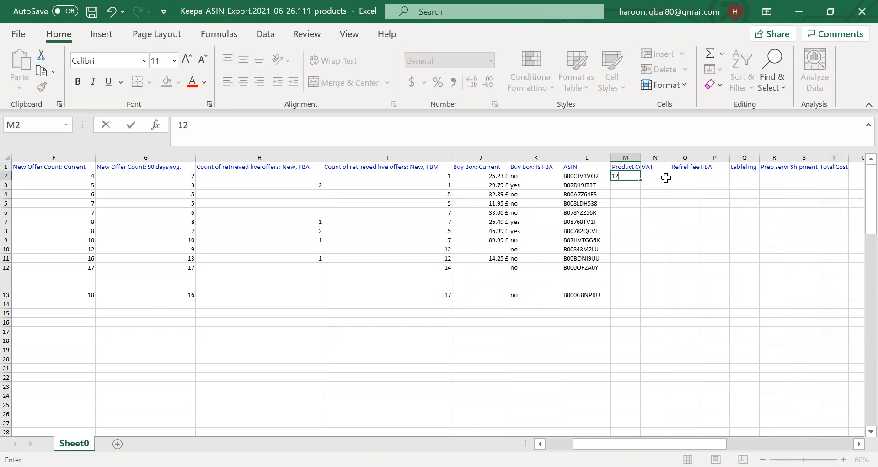
left_click(654, 176)
type("=")
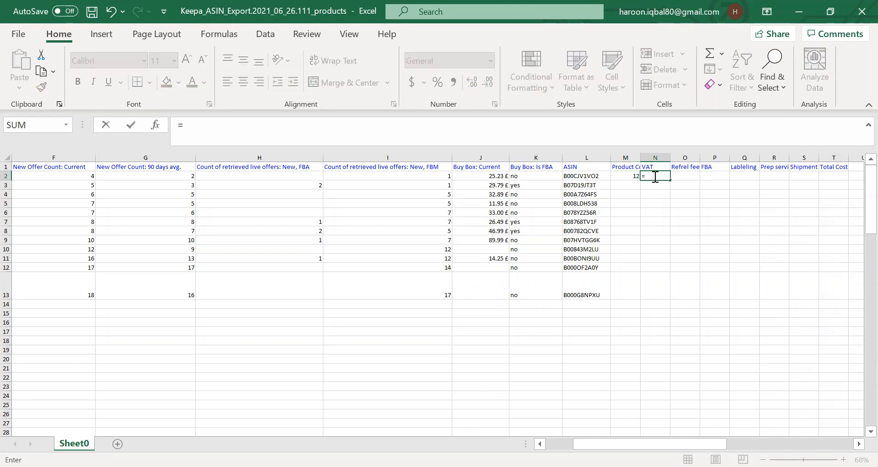
type("(")
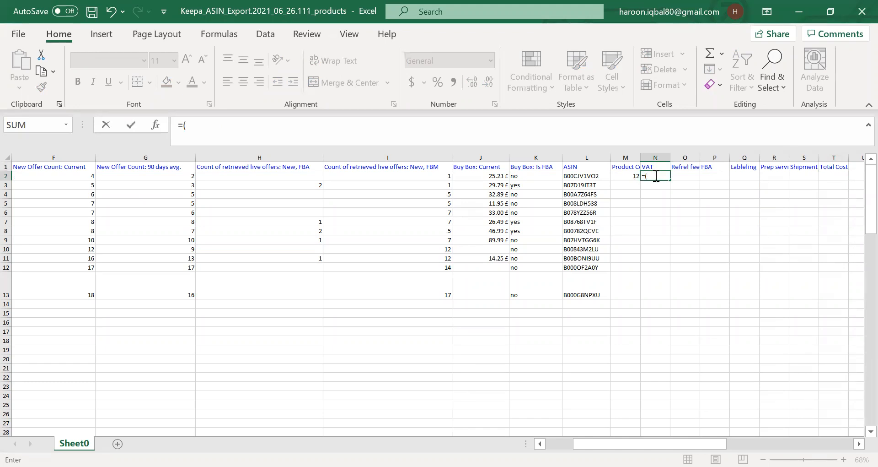
left_click(635, 176)
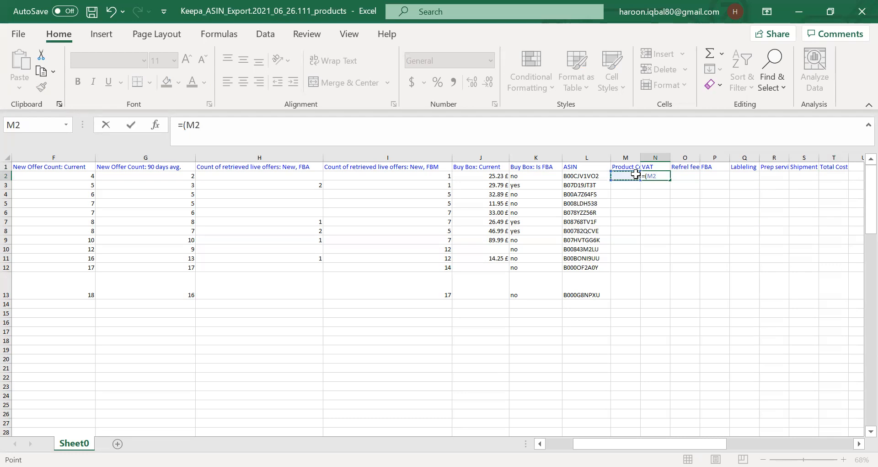
type("*.20)")
key("Return")
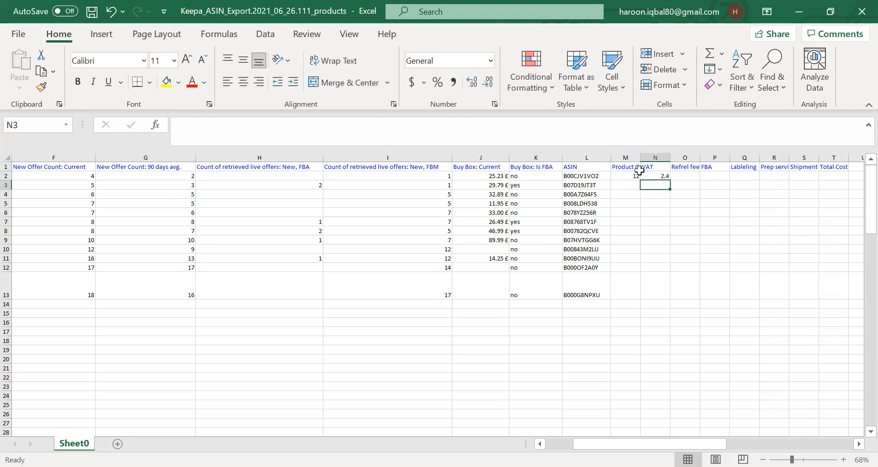
Calculate the referral fee in O2 as 15% of the Buy Box price with =sum(J2*.15).
left_click(683, 174)
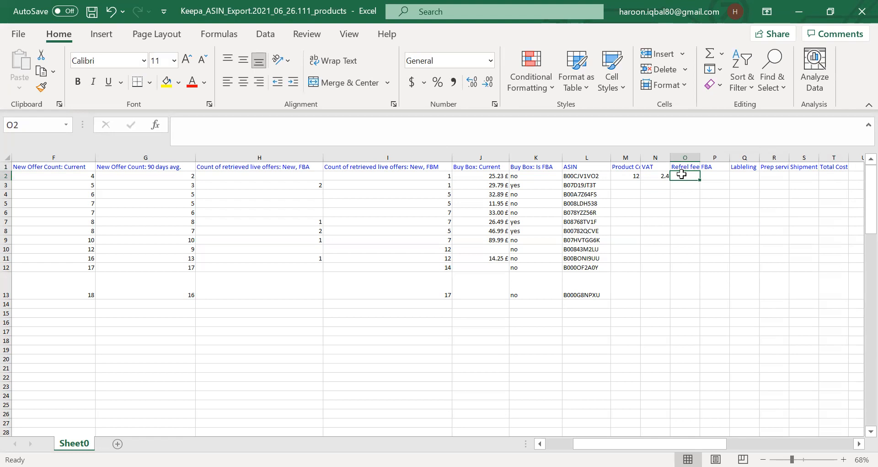
type("=")
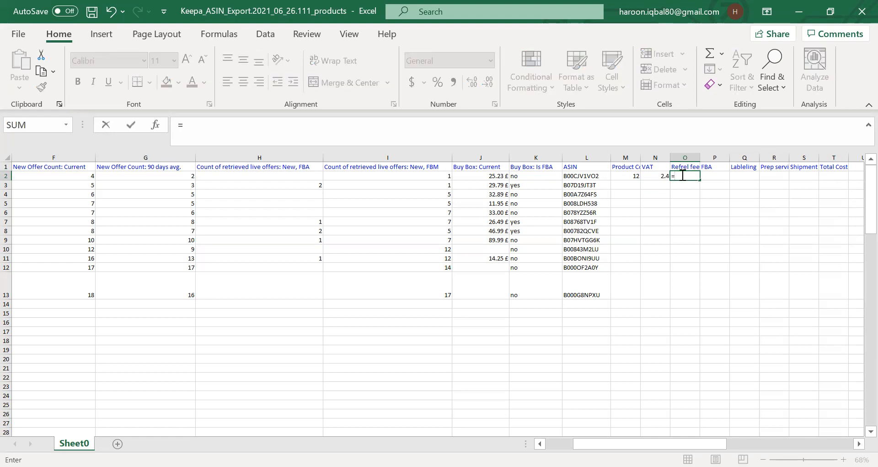
type("sum")
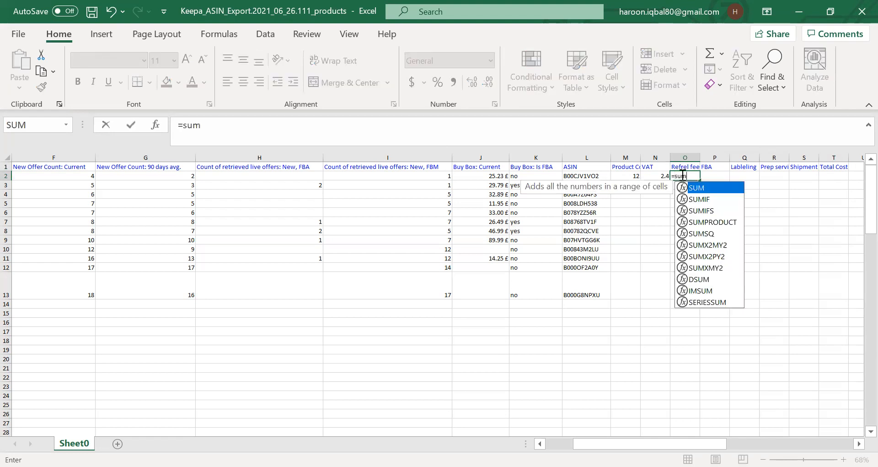
type("(")
left_click(498, 176)
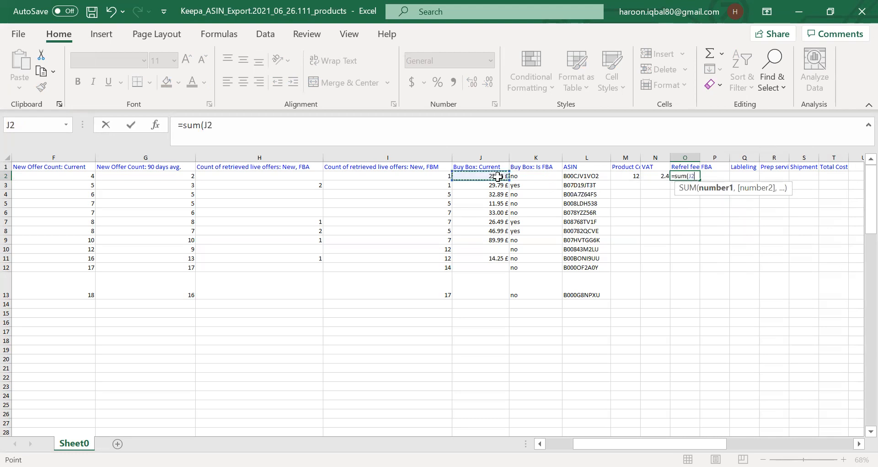
type("*.15")
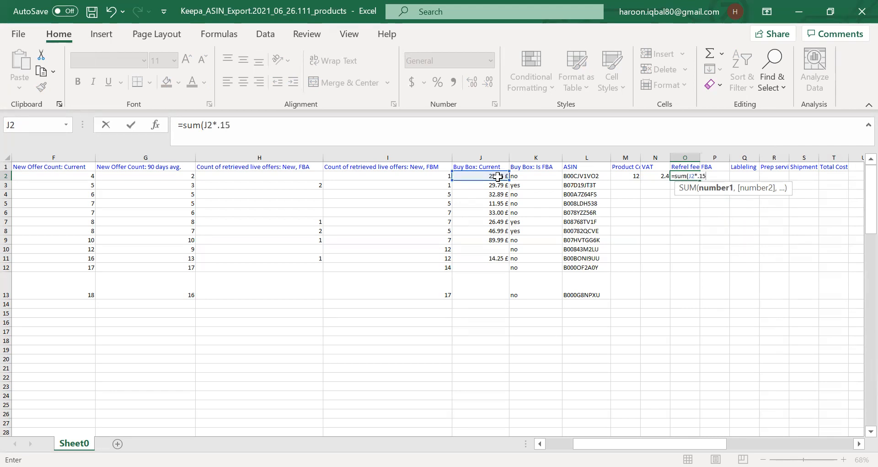
type(")")
key("Return")
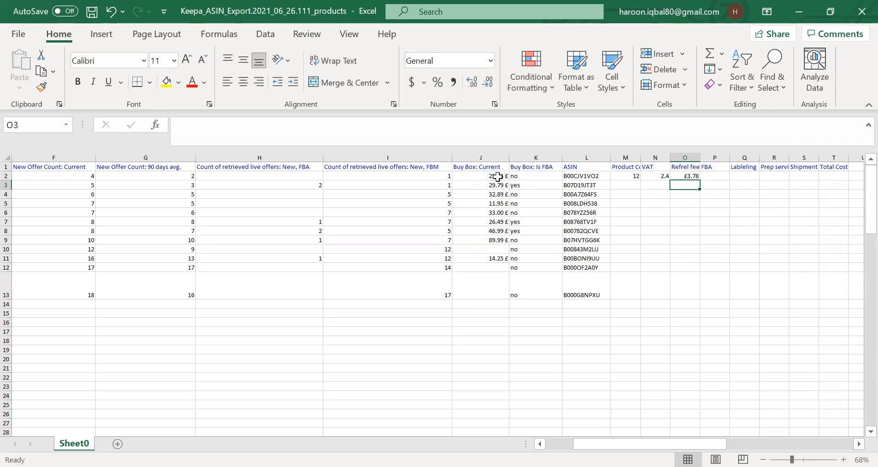
Enter the first product's FBA fee of 2.66 in P2, checking the FBA Fees column.
left_click(712, 176)
left_click(502, 175)
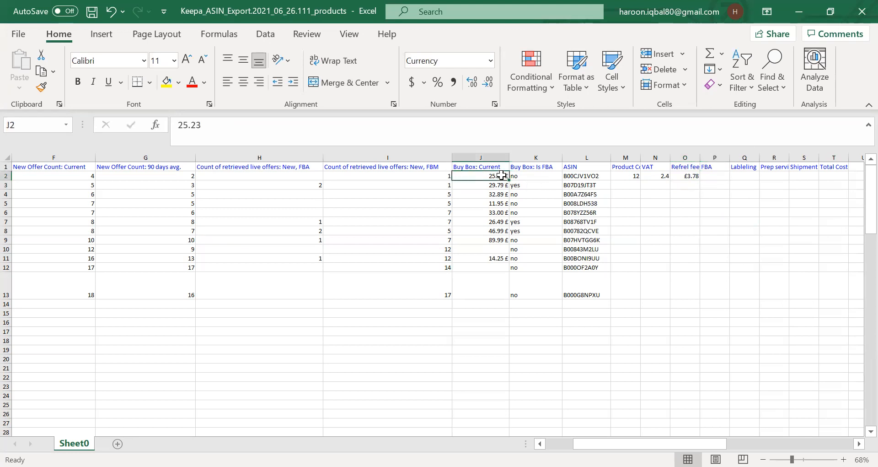
key("Left")
key("Left")
key("Left")
key("Left")
key("Left")
key("Left")
key("Left")
key("Left")
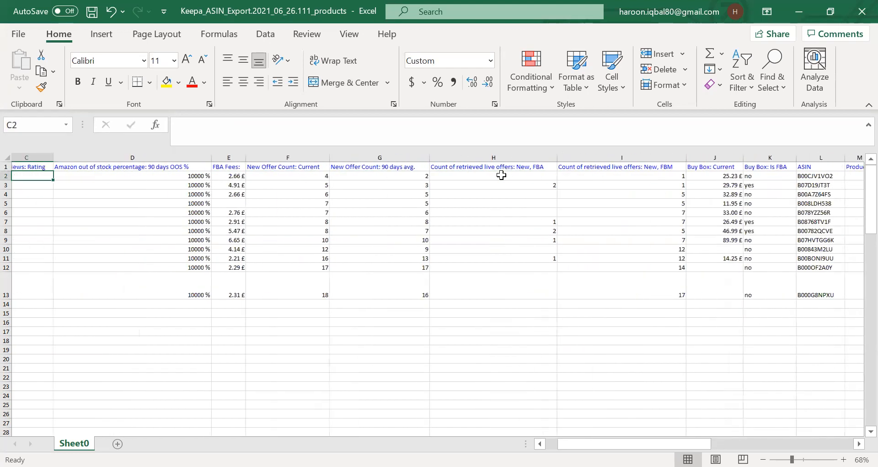
key("Right")
key("Right")
key("Right")
key("Right")
key("Left")
key("Right")
key("Right")
key("Right")
key("Right")
key("Right")
key("Right")
key("Right")
key("Right")
key("Right")
key("Right")
key("Right")
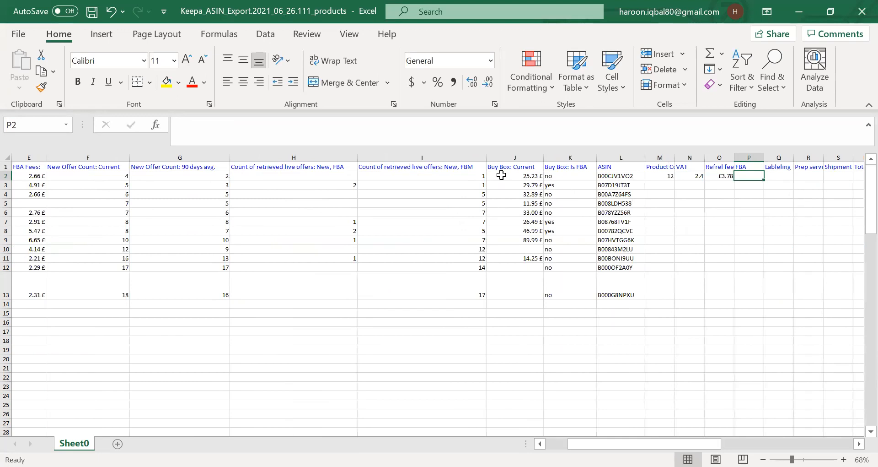
type("2.66")
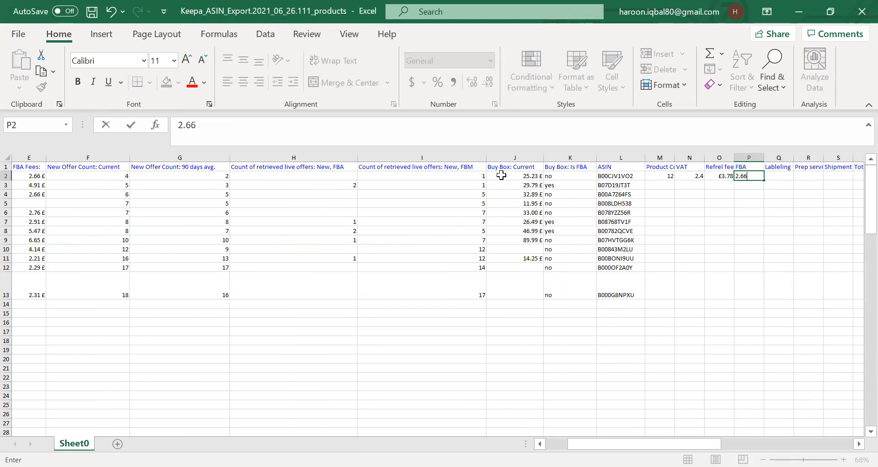
key("Tab")
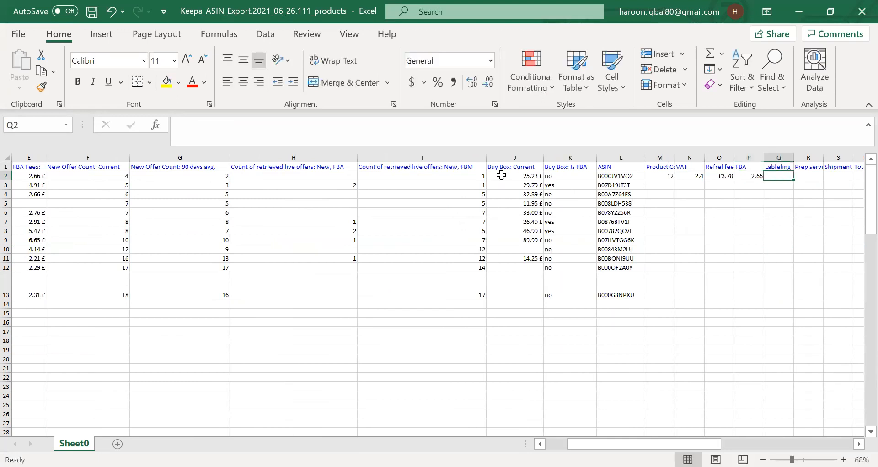
Enter per-unit costs of 0.40 for labelling in Q2, 0.10 for prep services in R2 and 0.50 for shipment in S2.
type(".")
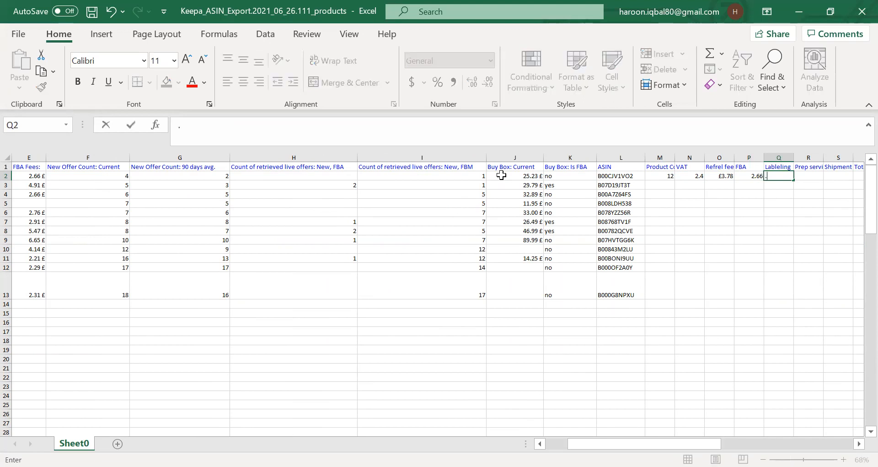
type("40")
key("Tab")
type(".10")
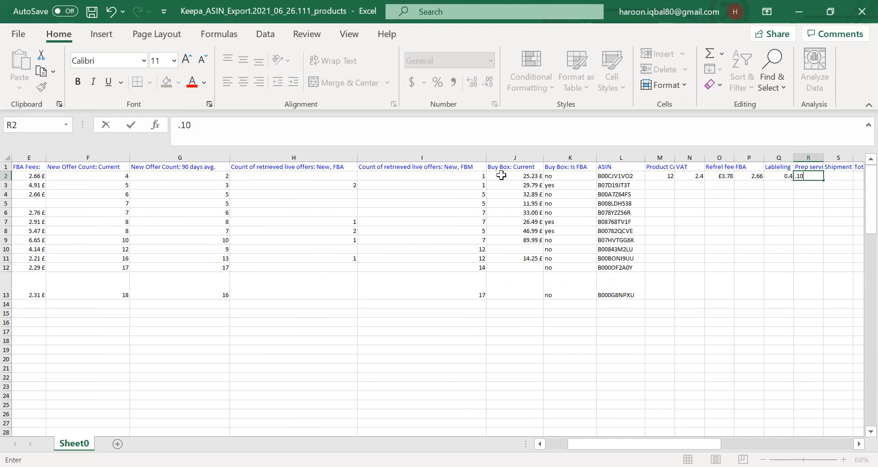
key("Tab")
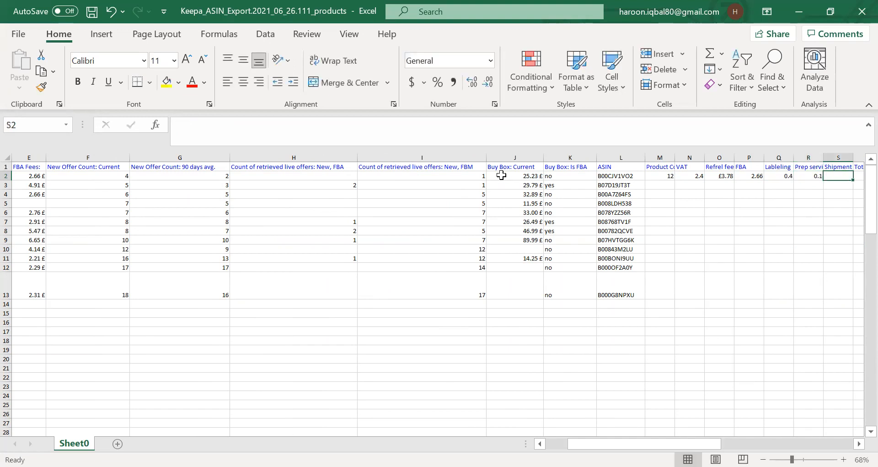
type(".50")
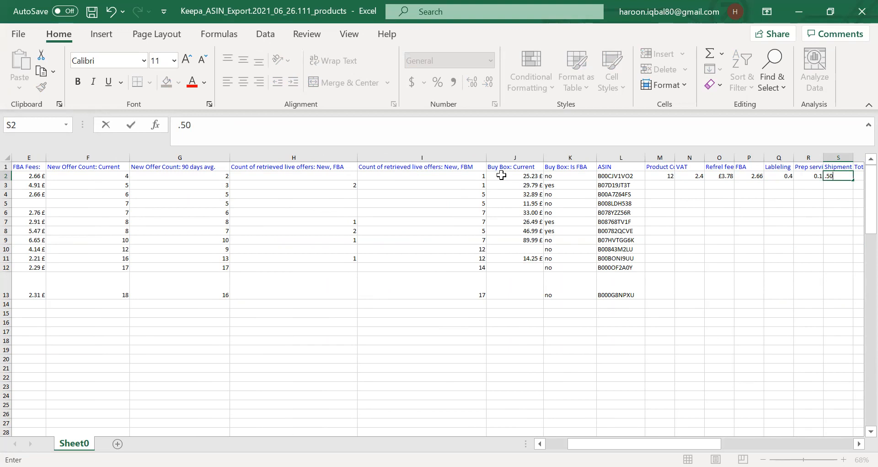
key("Tab")
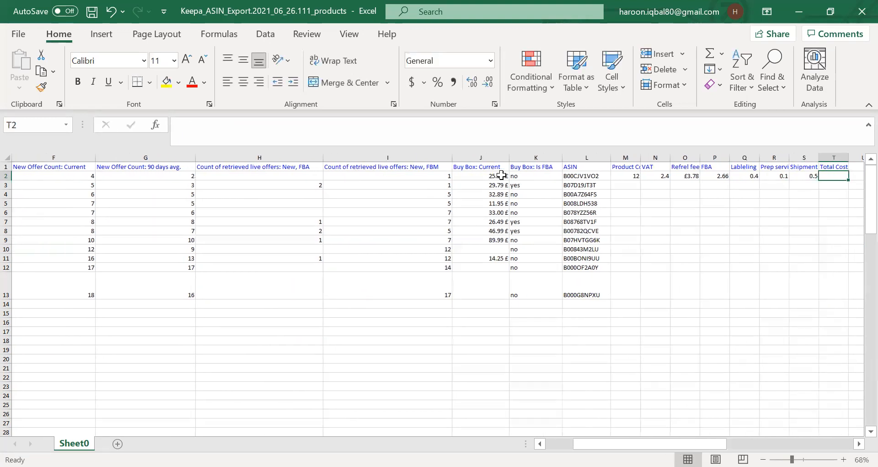
Calculate the Total Cost in T2 by summing M2 through S2 with =sum(M2:S2).
type("=")
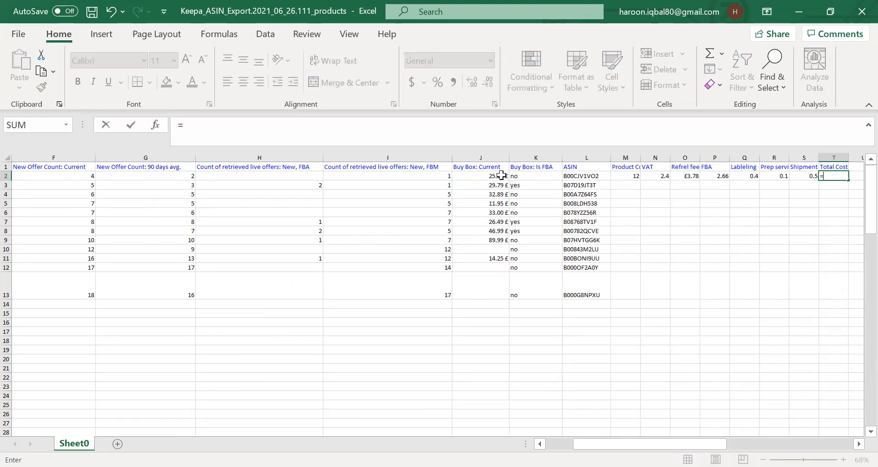
type("sum(")
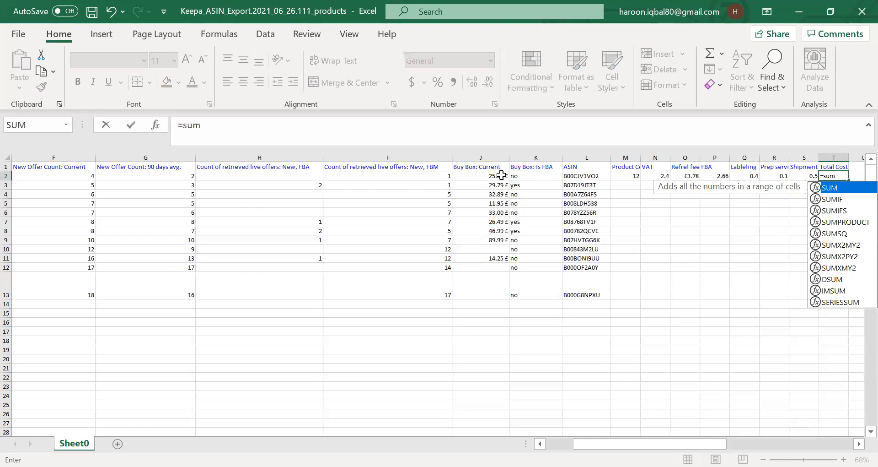
key("Left")
key("Left")
key("Left")
key("Left")
key("Left")
key("Left")
key("Left")
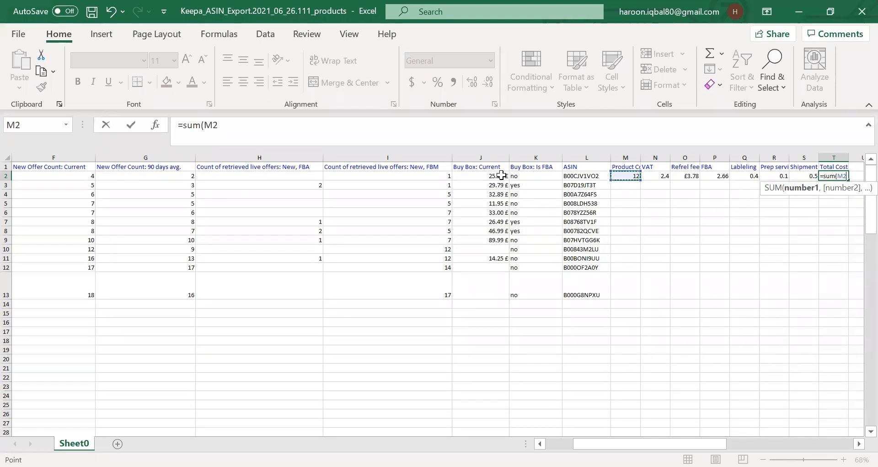
key("shift+Right")
key("shift+Right")
key("shift+Right")
key("shift+Right")
key("shift+Right")
key("shift+Right")
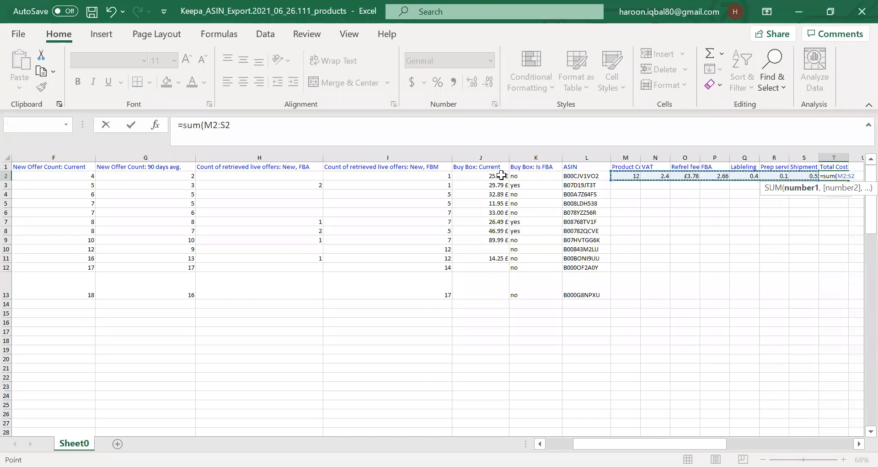
type(")")
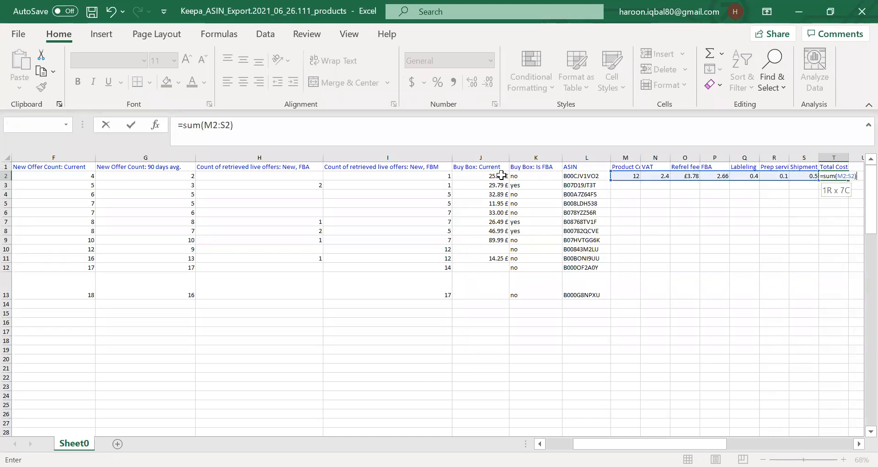
key("Return")
key("Up")
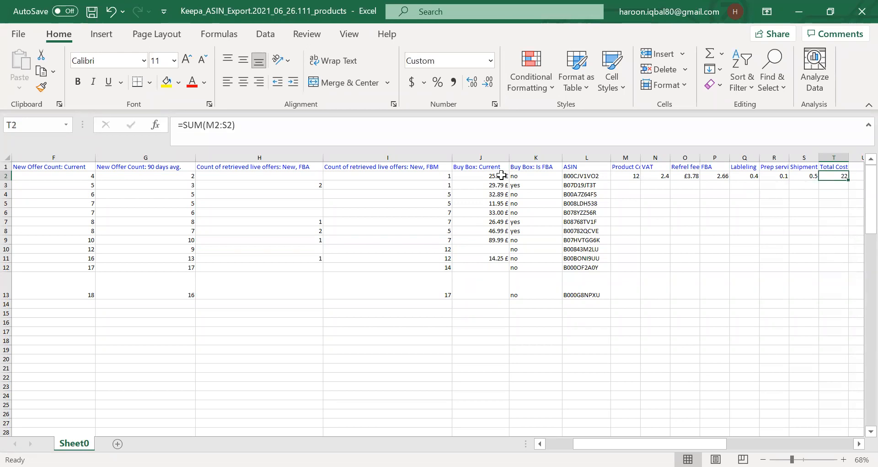
Add a Profit header in U1 and fill the Total Cost cell T2 with yellow.
key("Right")
key("Up")
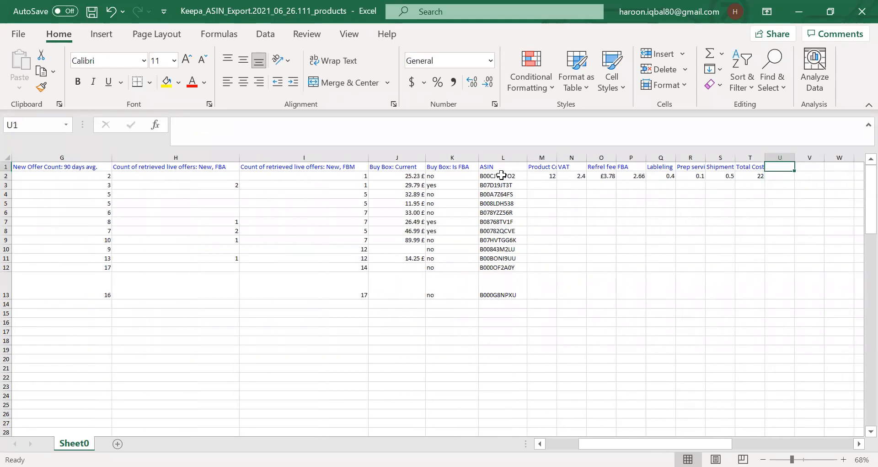
type("Profit")
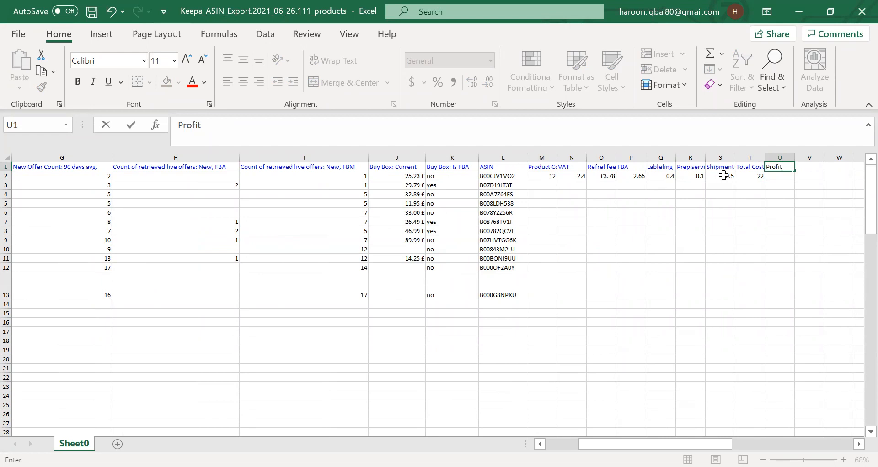
left_click(755, 176)
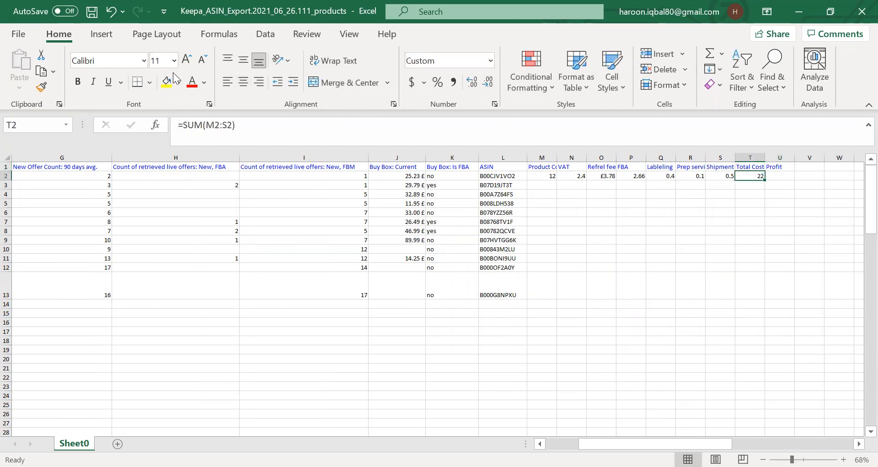
left_click(168, 82)
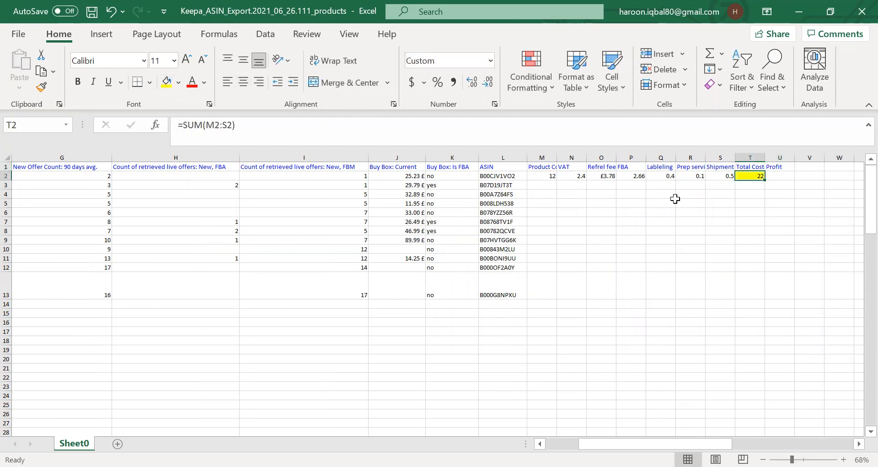
Calculate the profit in U2 as the Buy Box price minus the total cost with =sum(J2-T2).
left_click(780, 176)
type("=")
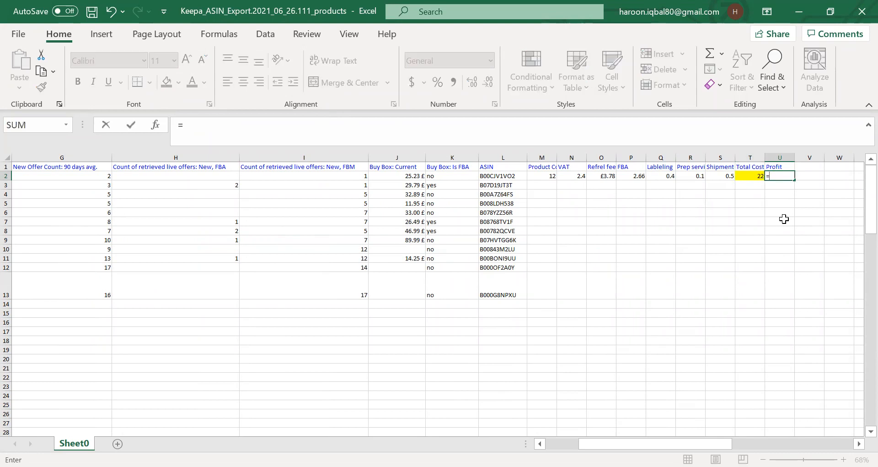
type("sum(")
left_click(408, 177)
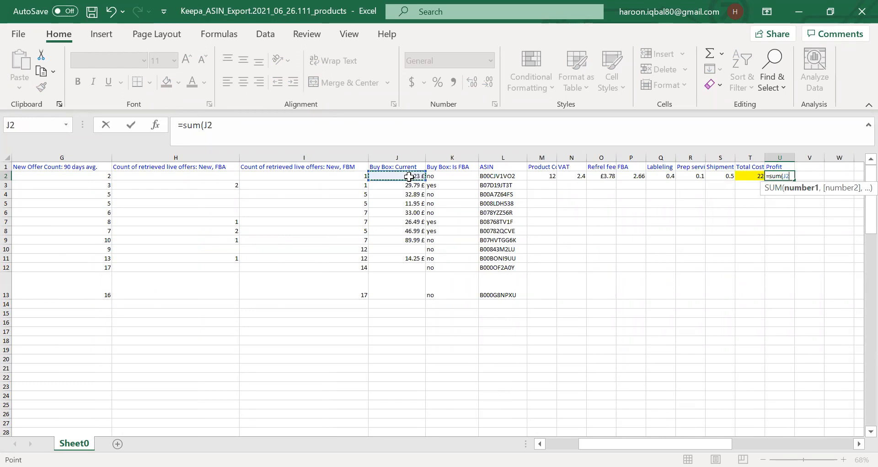
type("_")
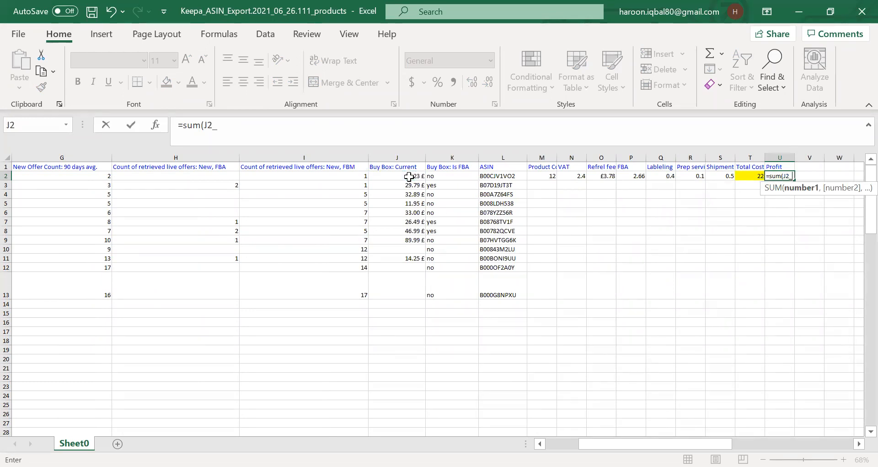
key("BackSpace")
type("-")
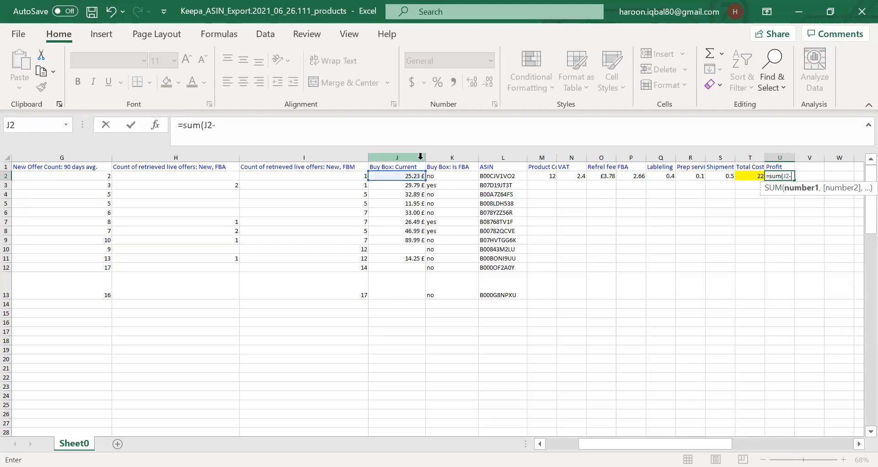
left_click(746, 176)
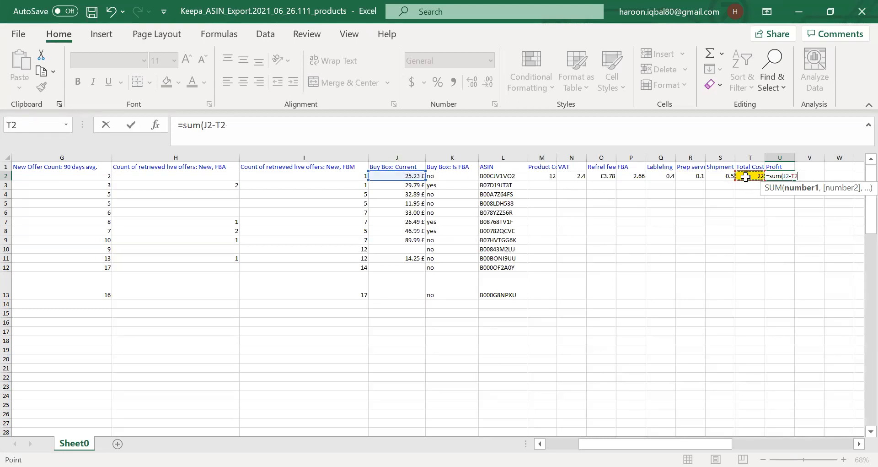
type(")")
key("Return")
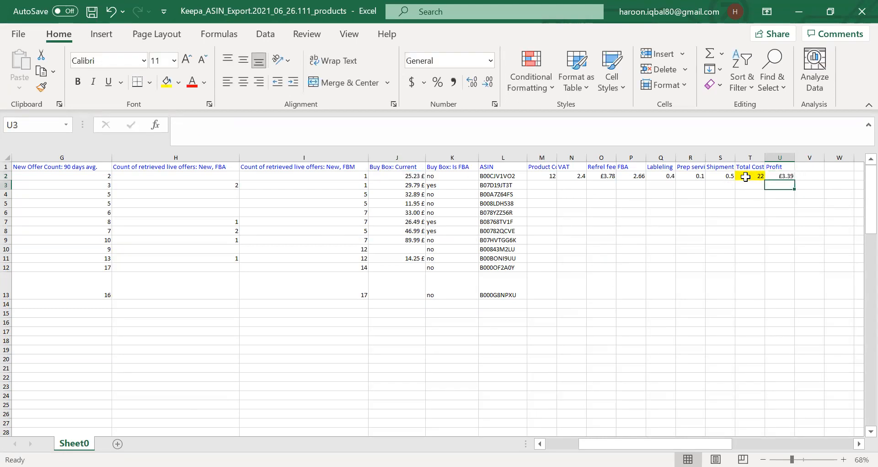
Review the product data and the cost calculation cells across the sheet, checking each value and formula.
left_click(782, 177)
left_click(755, 215)
left_click(625, 193)
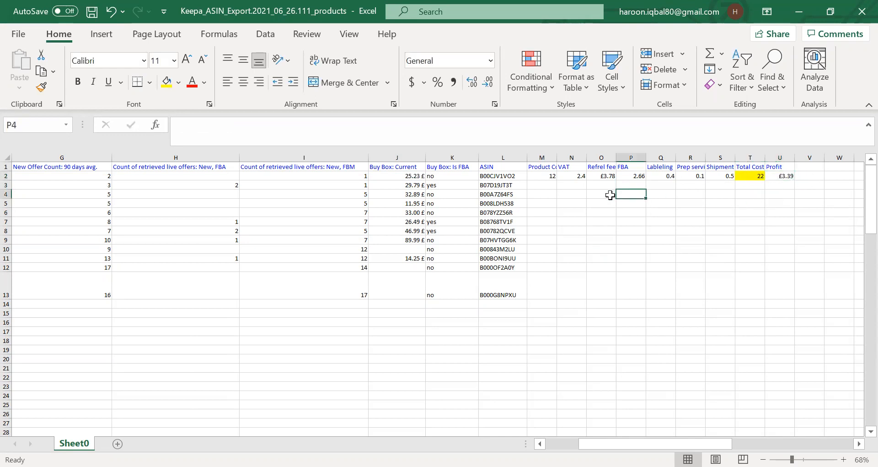
left_click(594, 176)
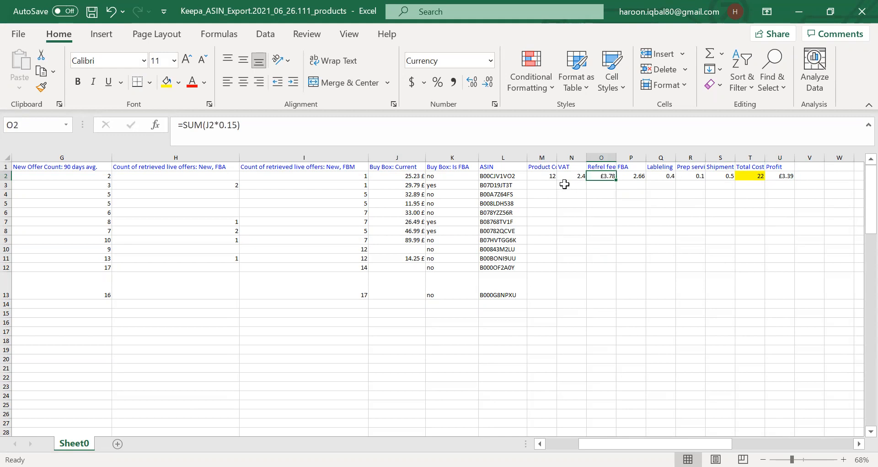
left_click(549, 177)
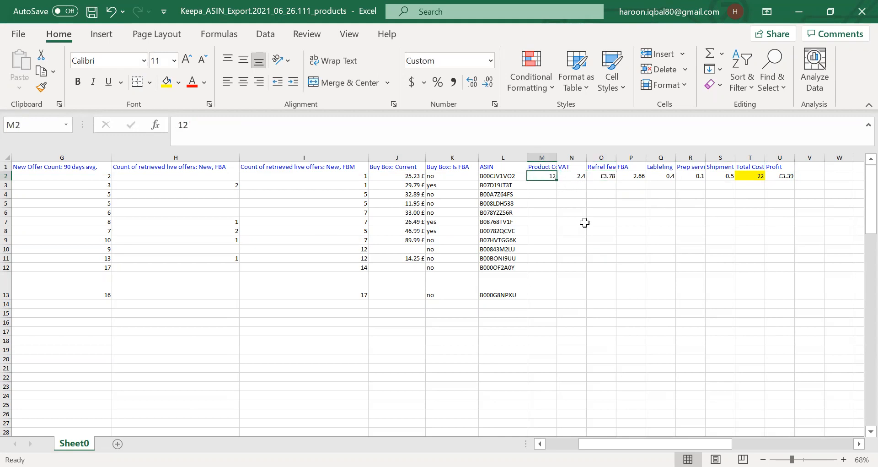
key("Left")
key("Left")
key("Left")
key("Left")
key("Left")
key("Left")
key("Left")
key("Left")
key("Left")
key("Left")
key("Left")
key("Left")
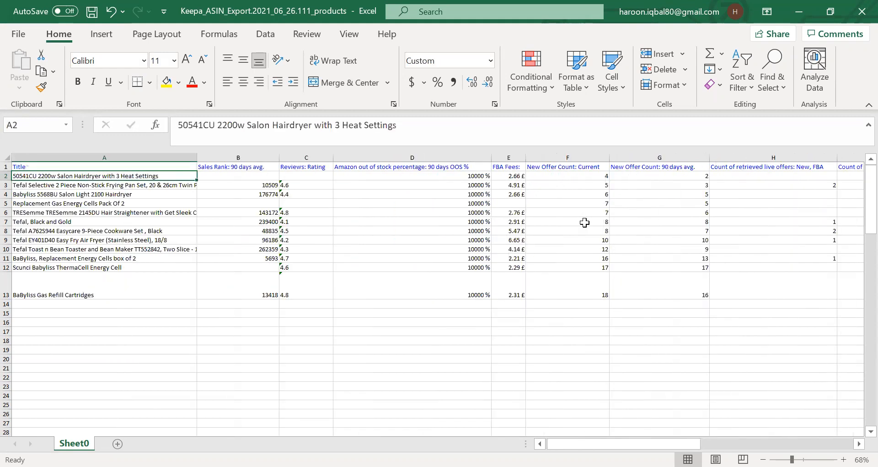
key("Right")
key("Down")
key("Up")
key("Down")
key("Down")
key("Down")
key("Down")
key("Down")
key("Down")
key("Down")
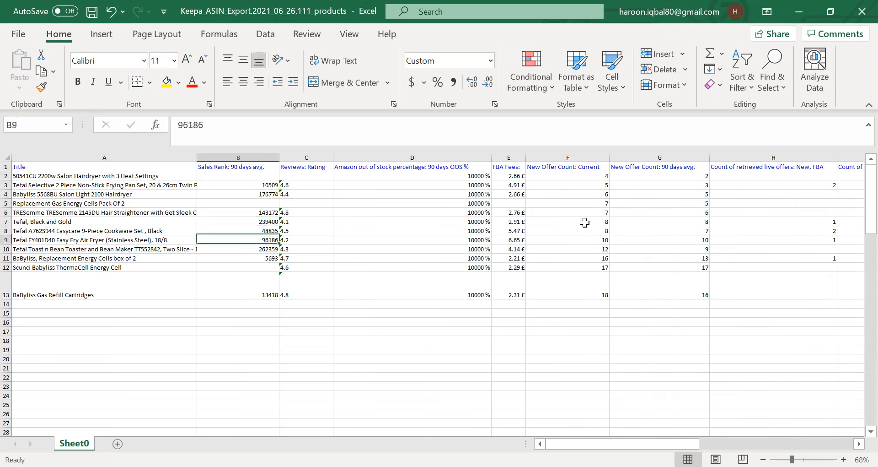
key("Down")
key("Down")
key("Down")
key("Up")
key("Up")
key("Up")
key("Up")
key("Up")
key("Up")
key("Up")
key("Up")
key("Up")
key("Up")
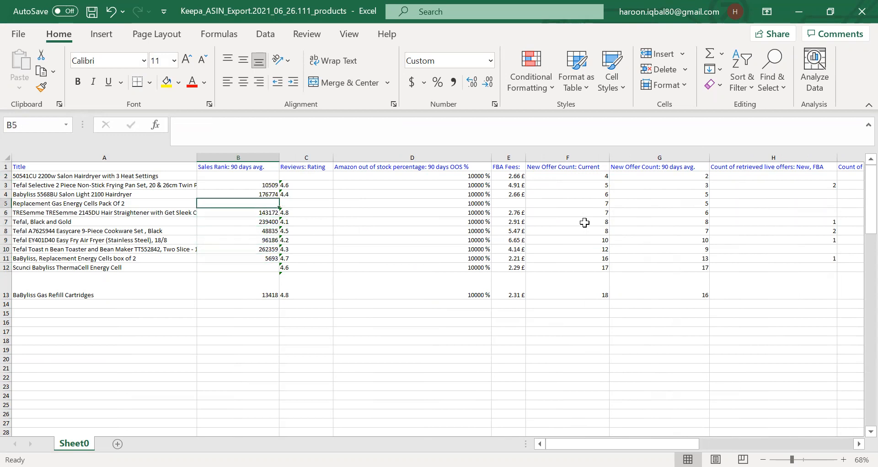
key("Down")
key("Down")
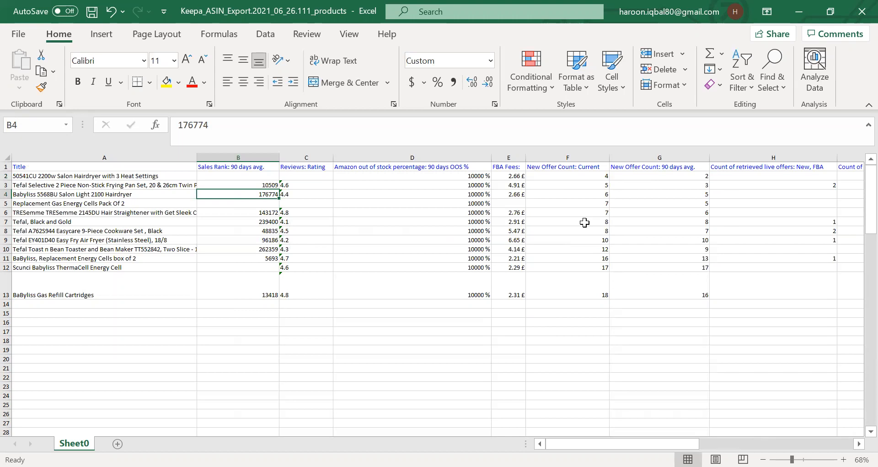
key("Up")
key("Up")
key("Up")
key("Down")
key("Down")
key("Down")
key("Down")
key("Down")
key("Down")
key("Down")
key("Down")
key("Down")
key("Down")
key("Down")
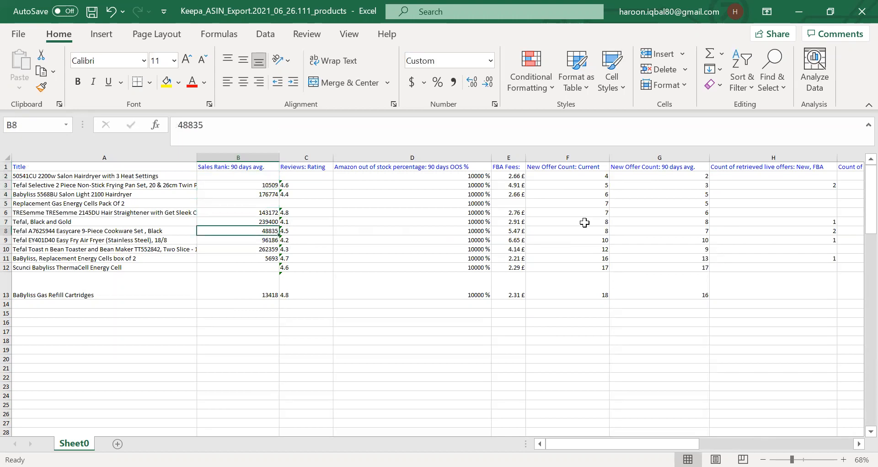
key("Down")
key("Up")
key("Up")
key("Up")
key("Up")
key("Up")
key("Up")
key("Up")
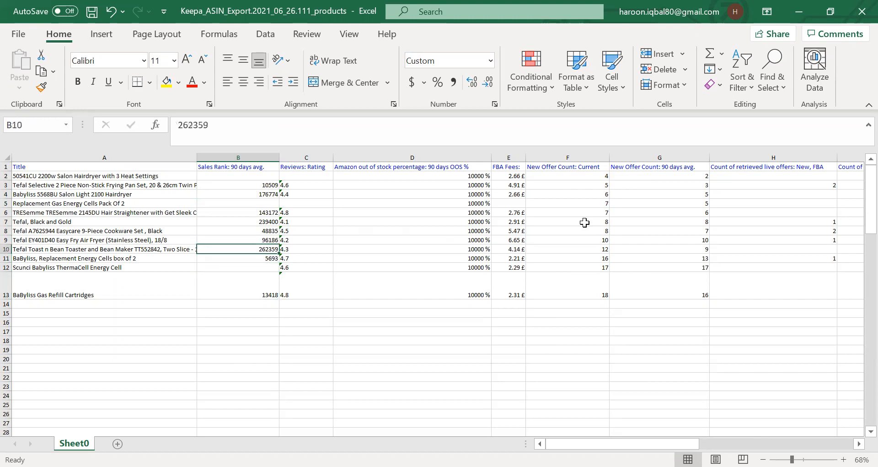
key("Up")
key("Up")
key("Up")
key("Up")
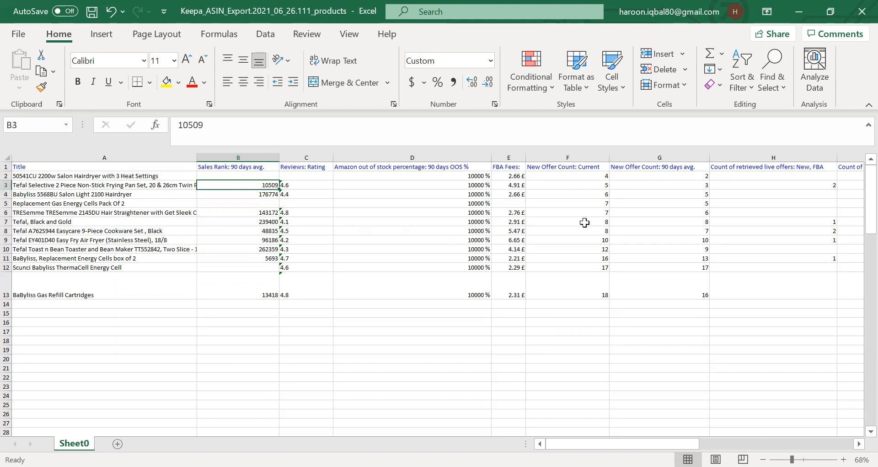
key("Right")
key("Right")
key("Right")
key("Right")
key("Right")
key("Right")
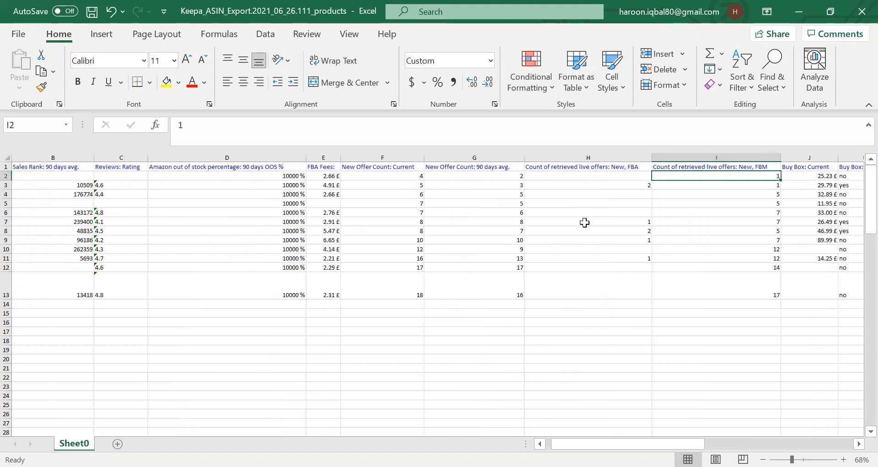
key("Right")
key("Right")
key("Right")
key("Right")
key("Right")
key("Right")
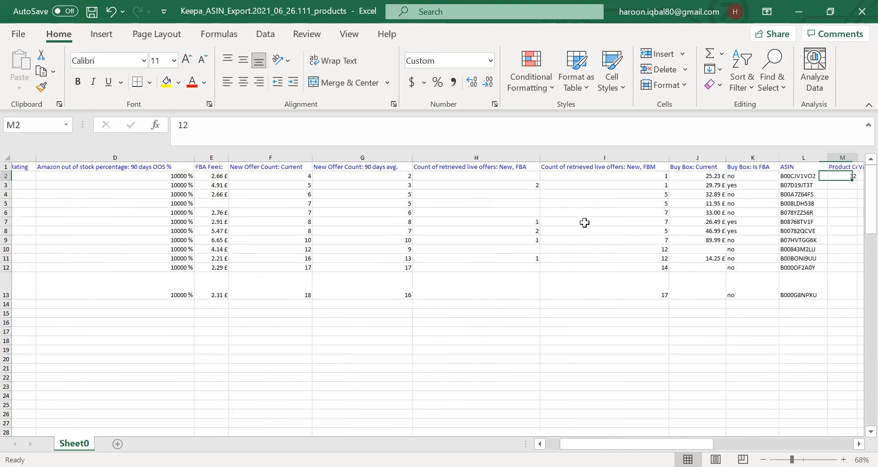
key("Right")
key("Right")
key("Right")
key("Right")
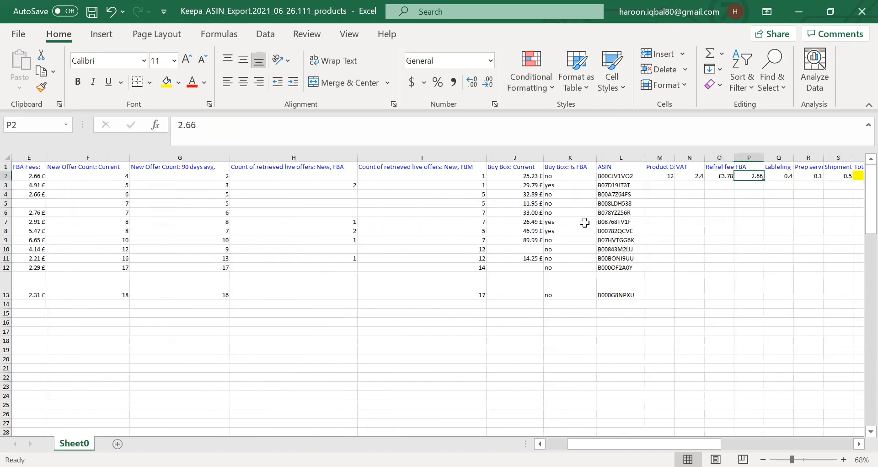
key("Right")
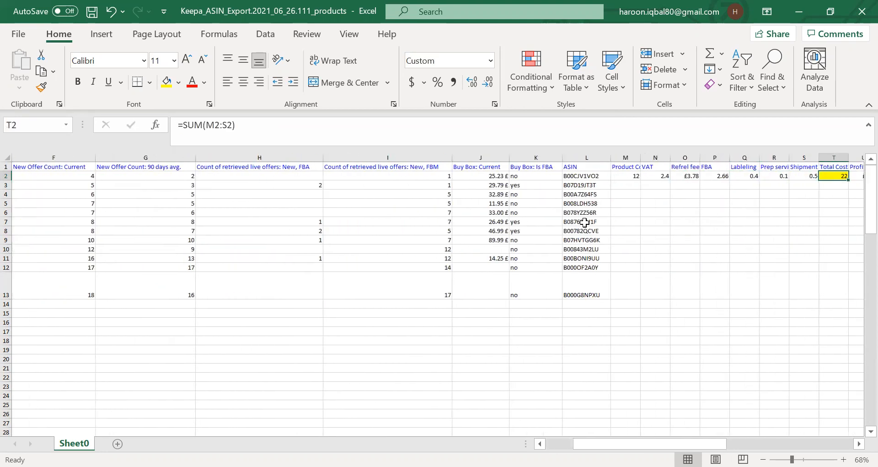
key("Right")
key("Right")
key("Left")
key("Left")
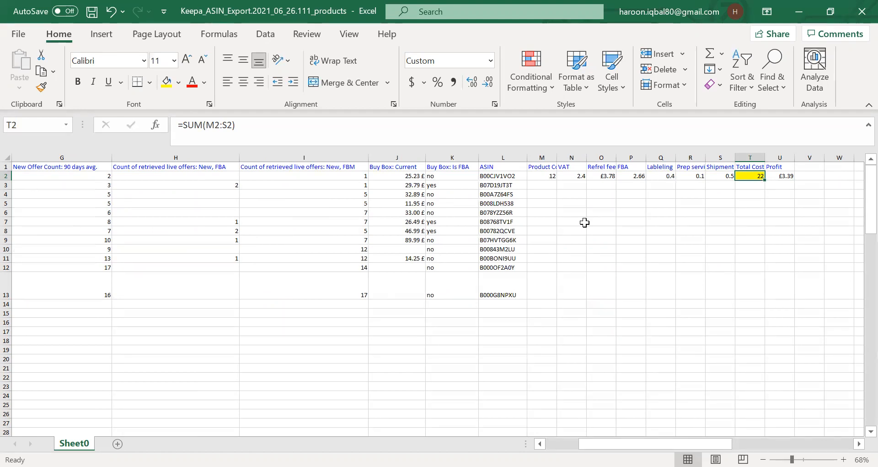
key("Right")
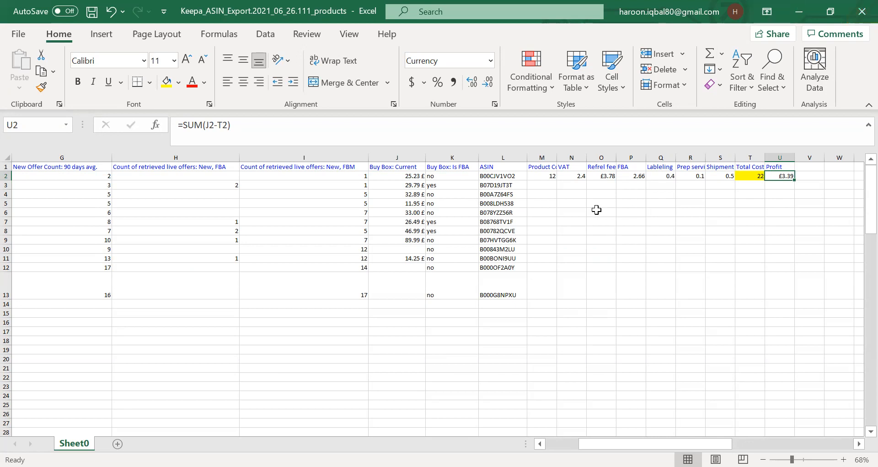
Enter 14.4 in Q16 and 3.39 in R16 below the product list.
left_click(648, 322)
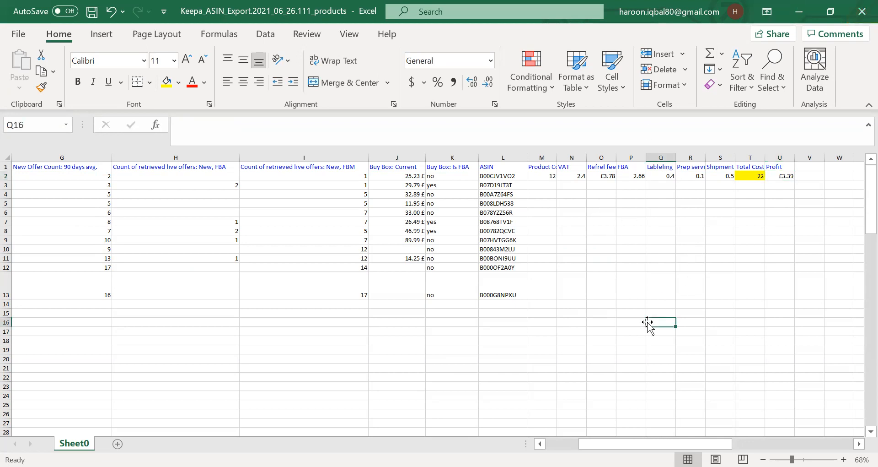
type("14")
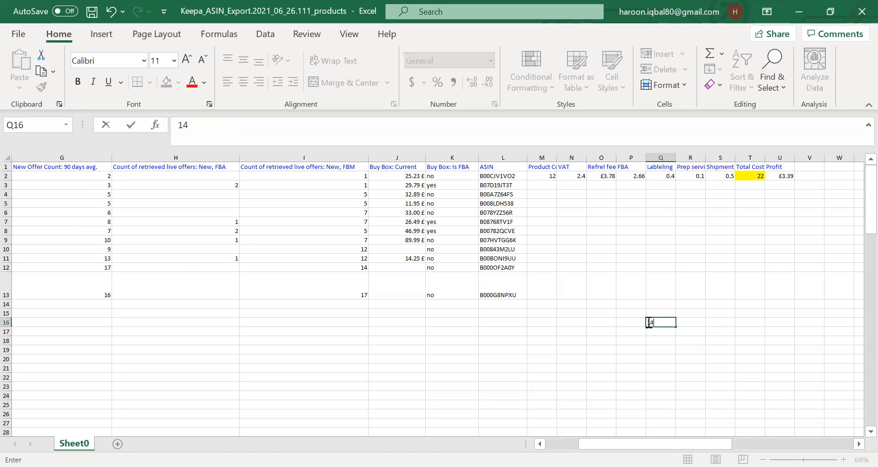
type(".4")
key("Tab")
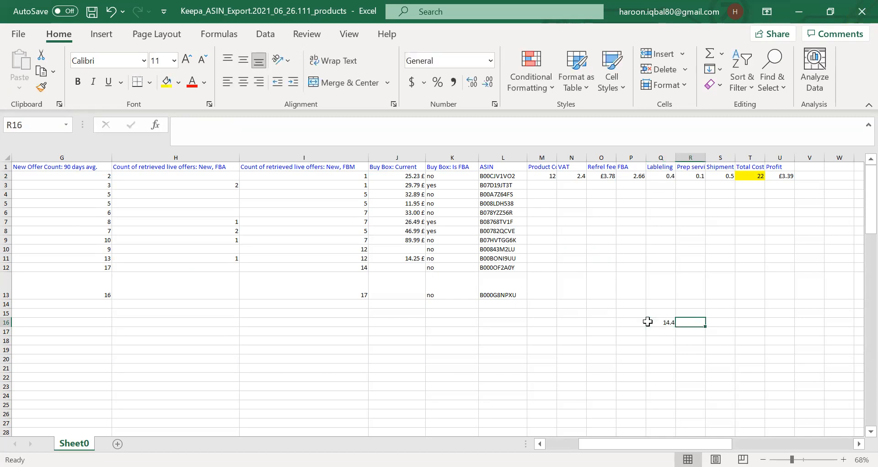
type("3.39")
key("Tab")
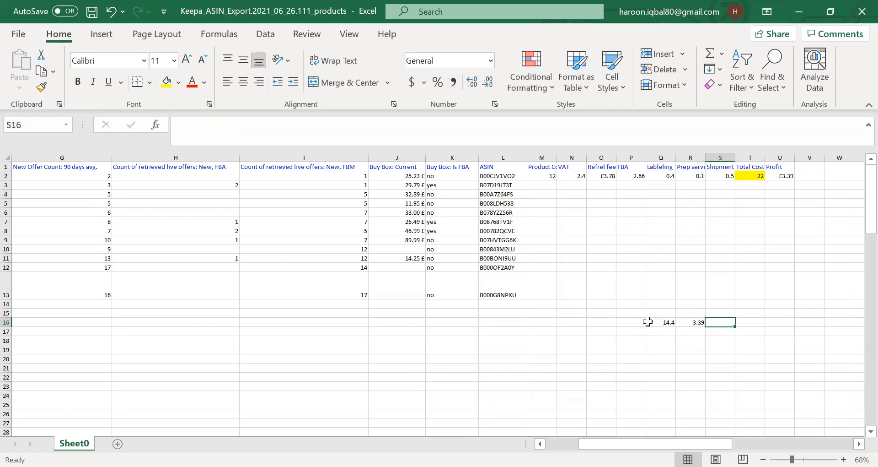